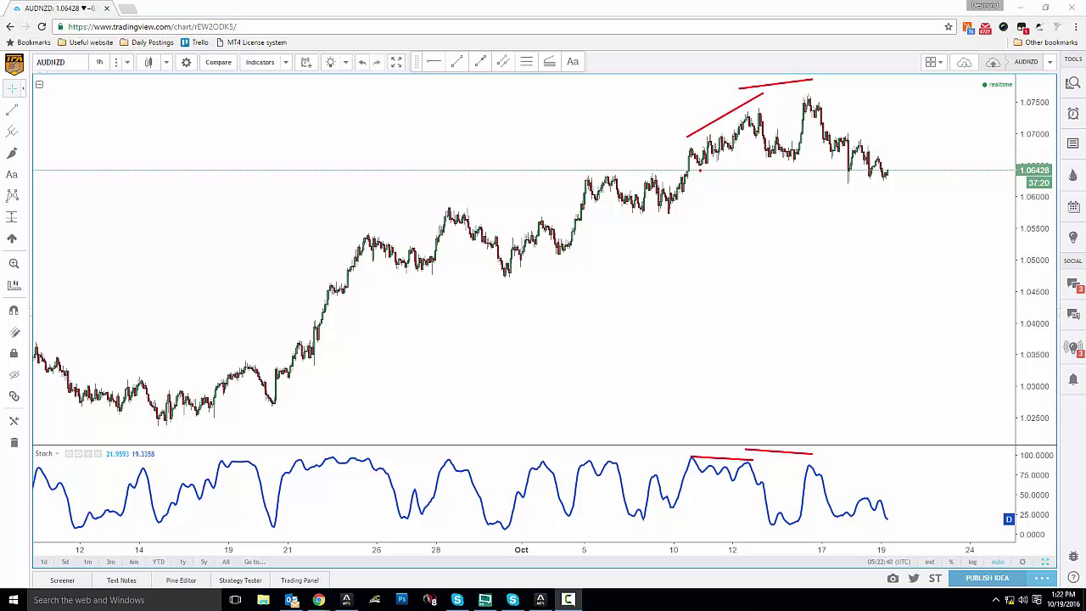
# Circle the two highs of around 10–12 October on price and stochastic in red, and add two rising strokes above the price
pyautogui.moveTo(700, 171)
pyautogui.mouseDown()
pyautogui.moveTo(681, 167)
pyautogui.moveTo(682, 147)
pyautogui.moveTo(706, 153)
pyautogui.moveTo(694, 169)
pyautogui.mouseUp()
pyautogui.moveTo(760, 137)
pyautogui.mouseDown()
pyautogui.moveTo(746, 135)
pyautogui.moveTo(757, 104)
pyautogui.moveTo(764, 131)
pyautogui.mouseUp()
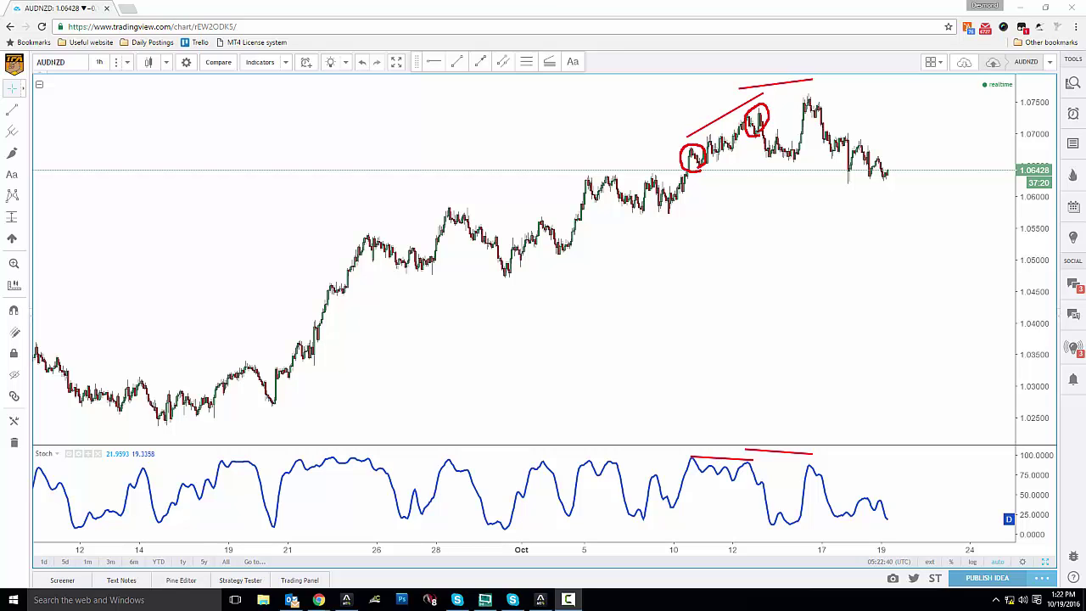
pyautogui.moveTo(667, 130); pyautogui.dragTo(727, 90)
pyautogui.moveTo(676, 118); pyautogui.dragTo(723, 88)
pyautogui.moveTo(698, 468)
pyautogui.mouseDown()
pyautogui.moveTo(676, 450)
pyautogui.moveTo(705, 454)
pyautogui.moveTo(701, 469)
pyautogui.moveTo(738, 469)
pyautogui.moveTo(737, 452)
pyautogui.moveTo(755, 470)
pyautogui.mouseUp()
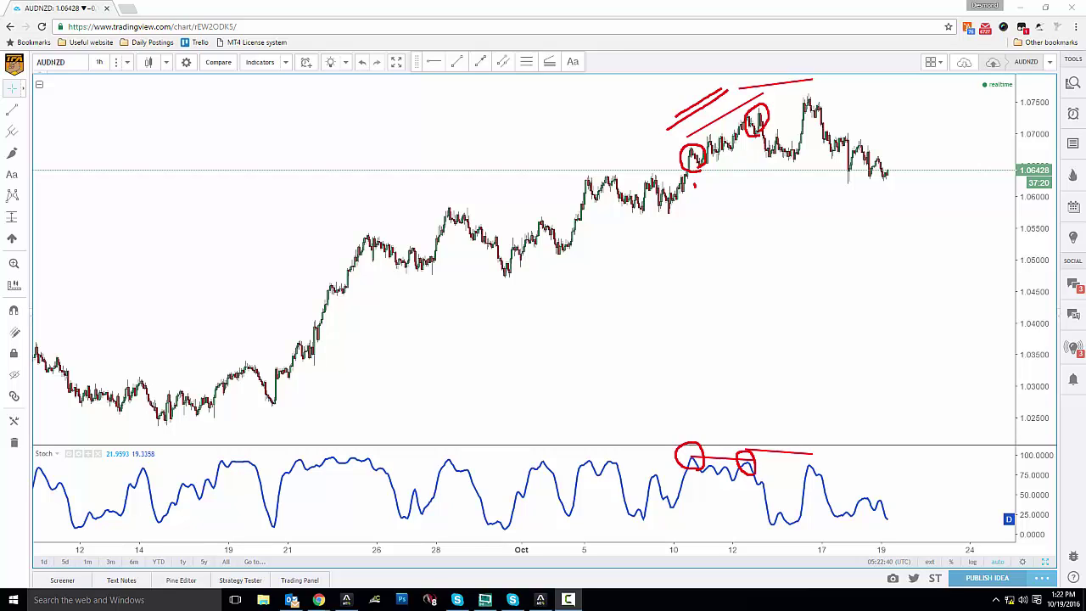
# Draw red dashed vertical lines from the two circled price highs down to the stochastic pane
pyautogui.moveTo(694, 242); pyautogui.dragTo(694, 305)
pyautogui.moveTo(695, 332); pyautogui.dragTo(699, 428)
pyautogui.moveTo(759, 143); pyautogui.dragTo(764, 450)
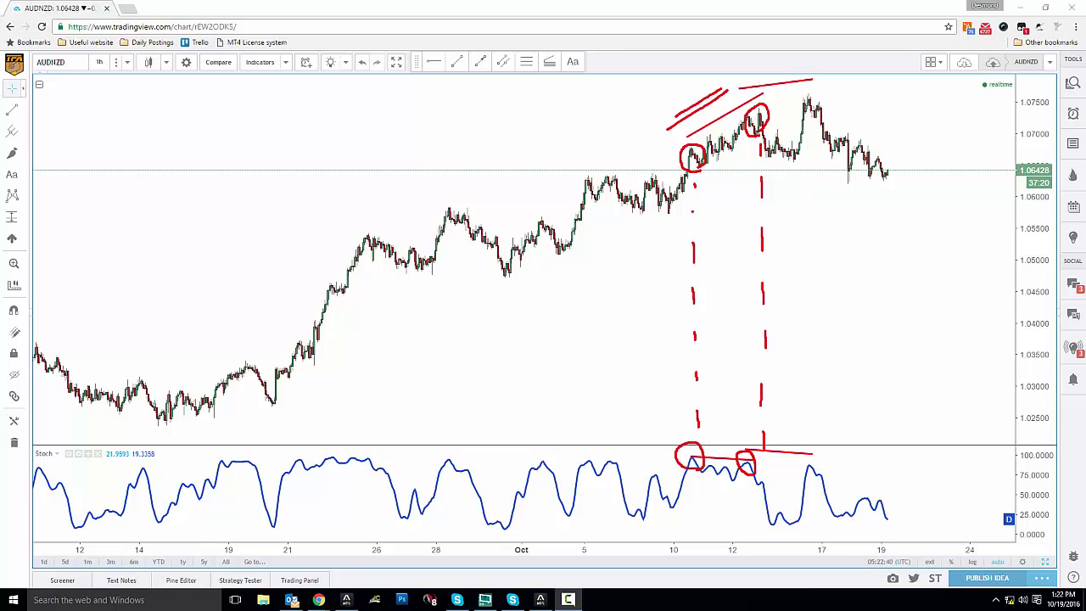
# Undo the second dashed vertical line and redraw it straight from the second price high to its circled stochastic peak
pyautogui.hotkey('ctrl', 'z')
pyautogui.hotkey('ctrl', 'z')
pyautogui.hotkey('ctrl', 'z')
pyautogui.hotkey('ctrl', 'z')
pyautogui.hotkey('ctrl', 'z')
pyautogui.hotkey('ctrl', 'z')
pyautogui.hotkey('ctrl', 'z')
pyautogui.moveTo(746, 210); pyautogui.dragTo(750, 263)
pyautogui.moveTo(749, 307); pyautogui.dragTo(748, 318)
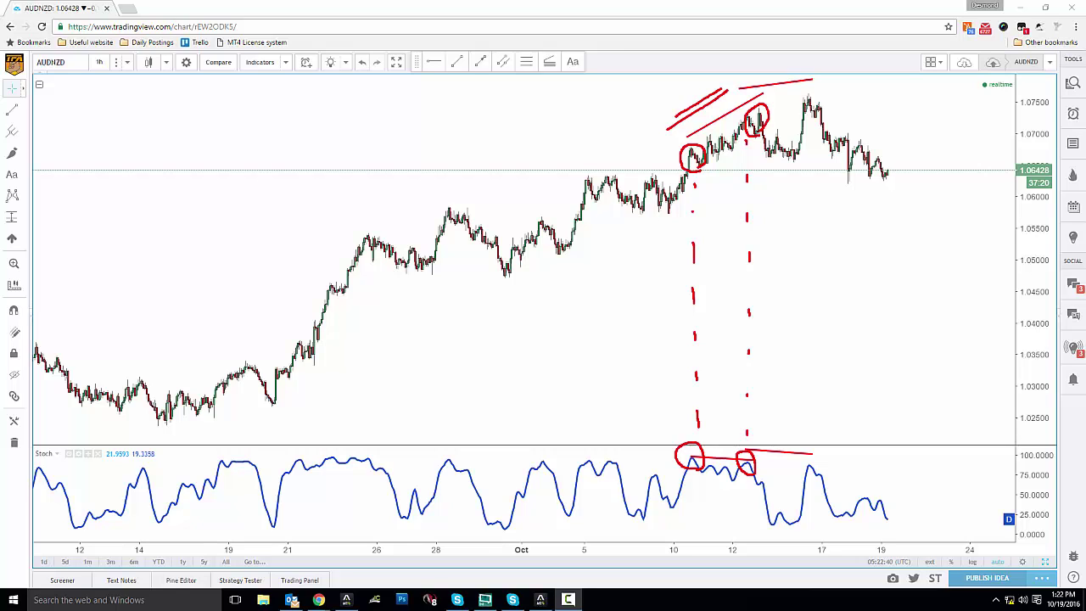
# Sketch two diverging strokes below the price, and mark the highs from 28 September to early October on price and stochastic
pyautogui.moveTo(574, 364); pyautogui.dragTo(620, 333)
pyautogui.moveTo(575, 384); pyautogui.dragTo(616, 400)
pyautogui.moveTo(446, 202); pyautogui.dragTo(563, 222)
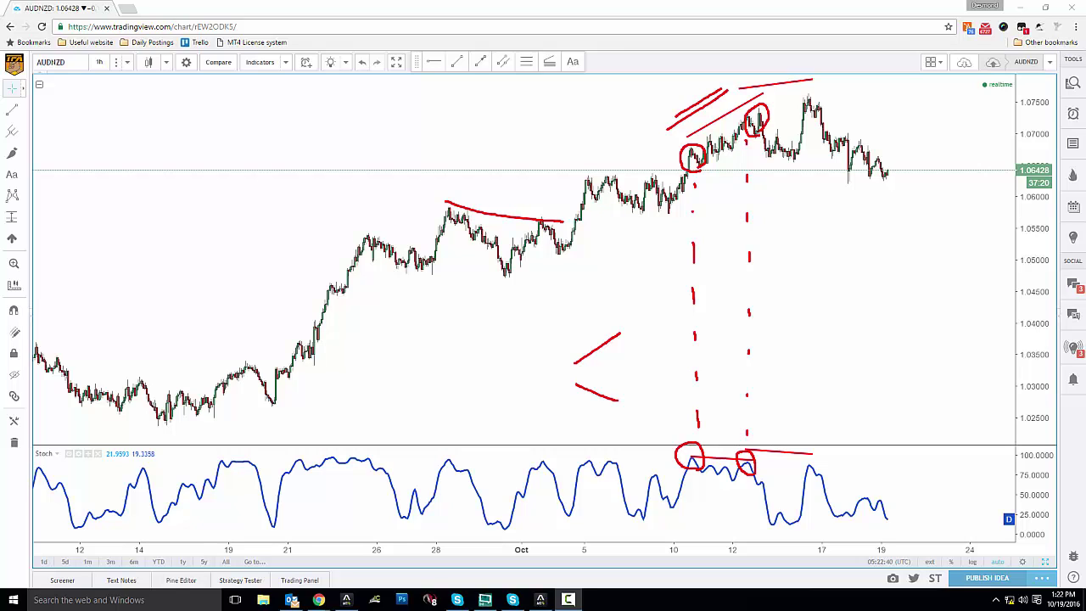
pyautogui.moveTo(444, 455); pyautogui.dragTo(543, 457)
# Draw red arrows pointing down from the second circled high on both the price and the stochastic
pyautogui.moveTo(741, 141)
pyautogui.mouseDown()
pyautogui.moveTo(782, 175)
pyautogui.moveTo(787, 163)
pyautogui.moveTo(785, 176)
pyautogui.mouseUp()
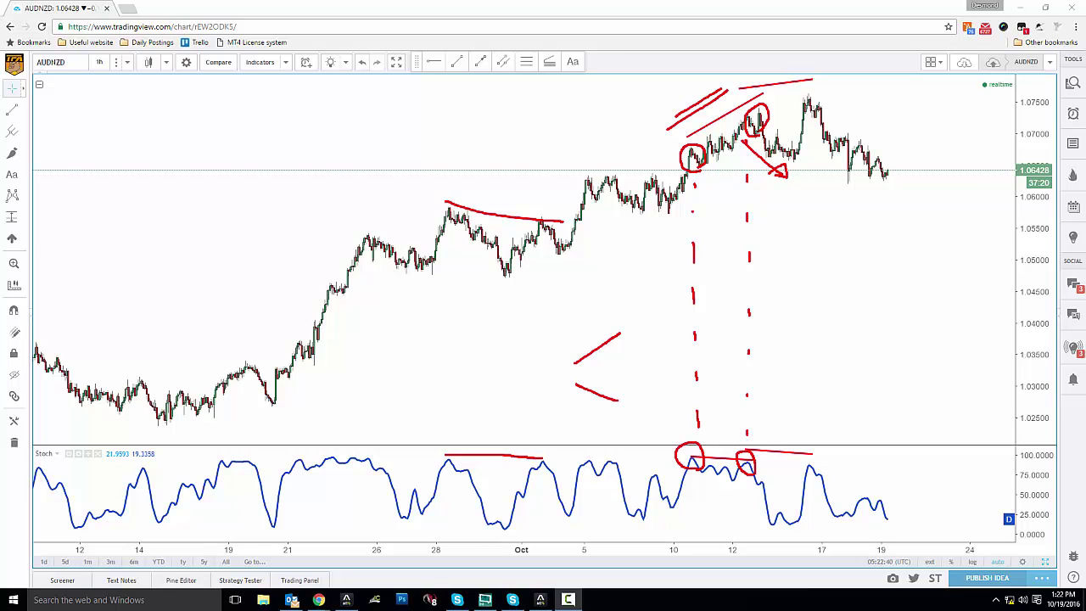
pyautogui.moveTo(761, 463)
pyautogui.mouseDown()
pyautogui.moveTo(783, 526)
pyautogui.moveTo(785, 514)
pyautogui.mouseUp()
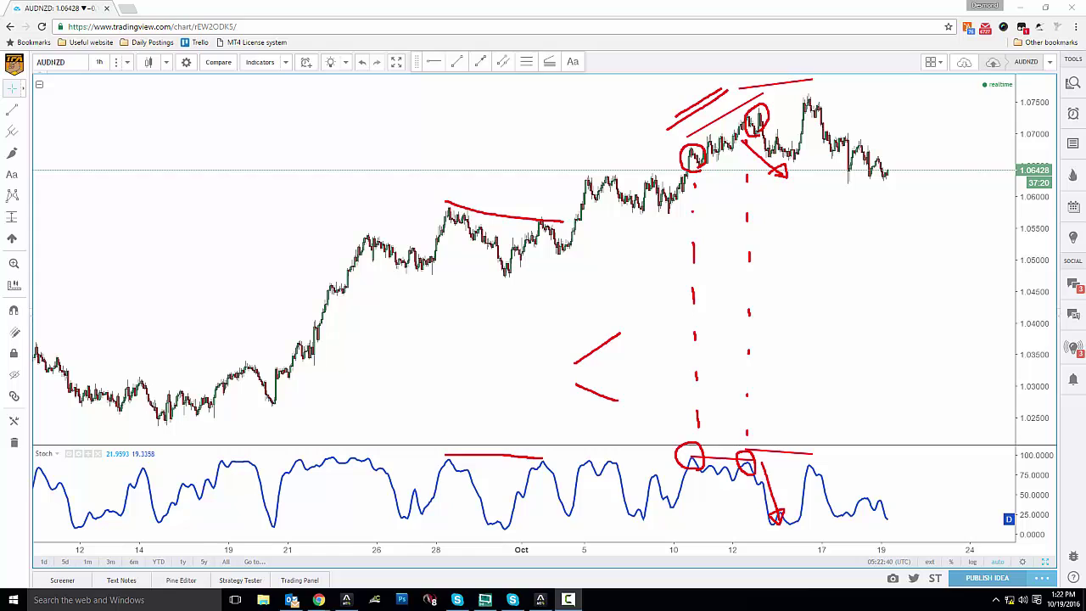
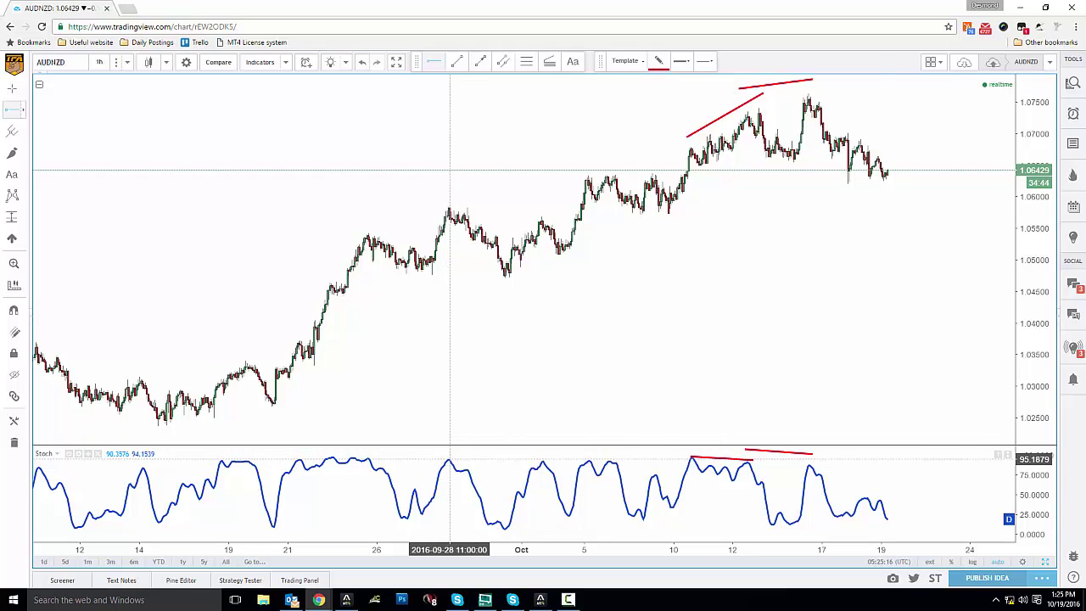
# Place a red horizontal ray at 95.1879 starting from the 28 September stochastic peak
pyautogui.click(449, 459)
pyautogui.click(592, 501)
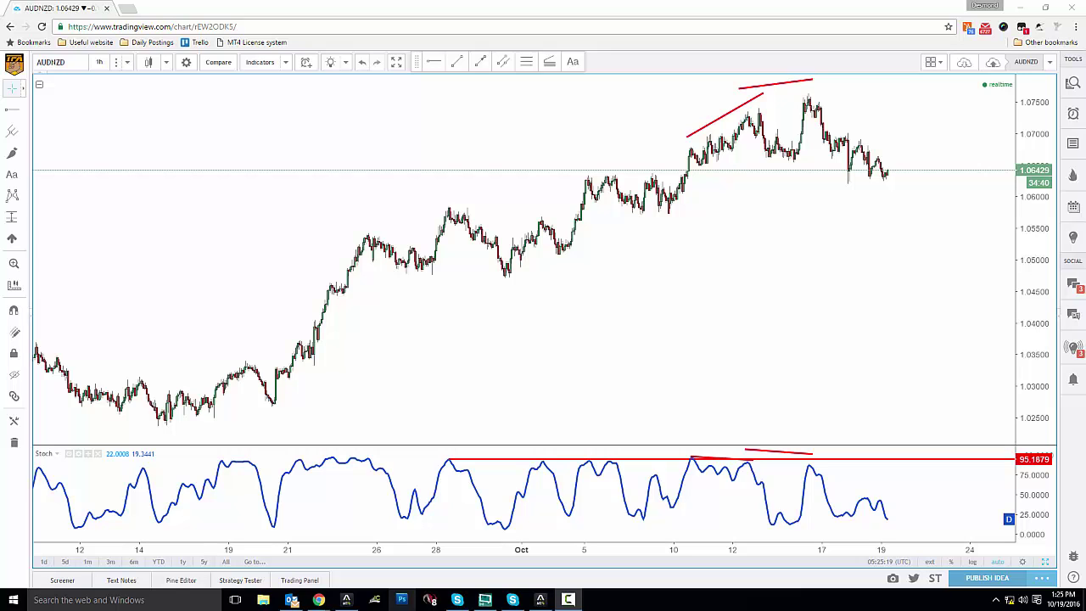
# Draw red arrows at each price high and its matching stochastic peak from 28 September to around 12 October
pyautogui.moveTo(482, 157); pyautogui.dragTo(454, 188)
pyautogui.moveTo(479, 413); pyautogui.dragTo(454, 448)
pyautogui.moveTo(562, 429); pyautogui.dragTo(548, 453)
pyautogui.moveTo(551, 192); pyautogui.dragTo(538, 212)
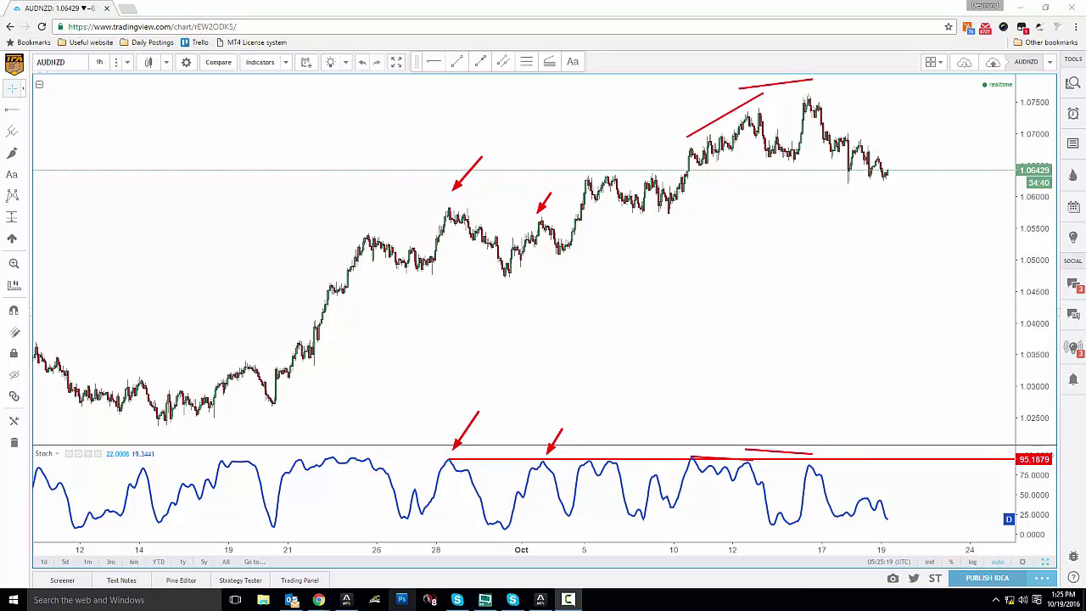
pyautogui.moveTo(599, 149)
pyautogui.mouseDown()
pyautogui.moveTo(583, 170)
pyautogui.moveTo(616, 166)
pyautogui.mouseUp()
pyautogui.moveTo(608, 429)
pyautogui.mouseDown()
pyautogui.moveTo(594, 452)
pyautogui.moveTo(611, 457)
pyautogui.mouseUp()
pyautogui.moveTo(709, 422); pyautogui.dragTo(691, 450)
pyautogui.moveTo(701, 104); pyautogui.dragTo(688, 128)
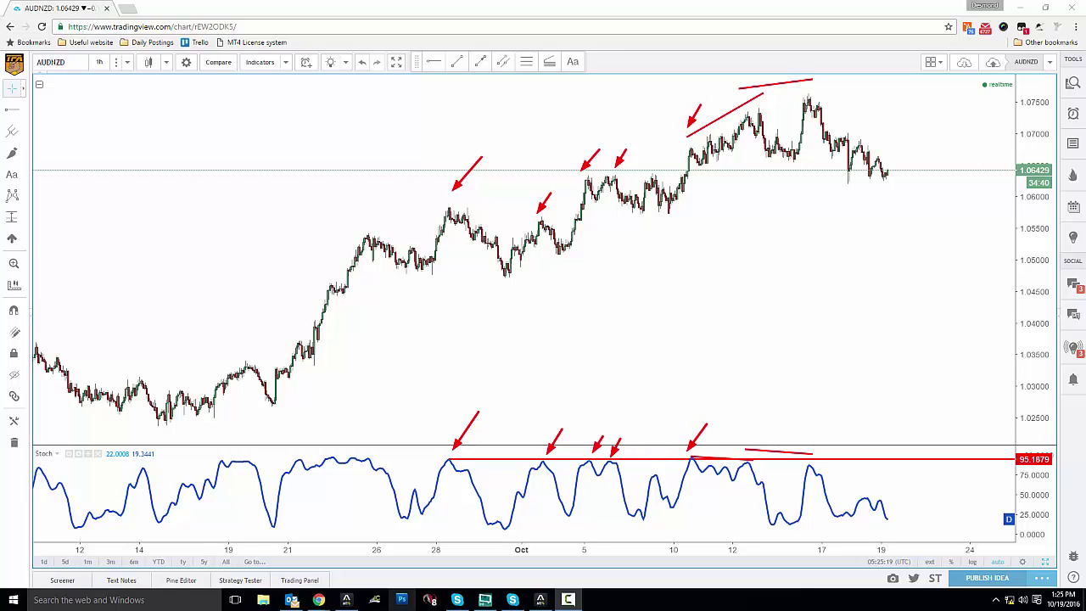
pyautogui.moveTo(768, 415); pyautogui.dragTo(747, 452)
pyautogui.moveTo(763, 77); pyautogui.dragTo(745, 107)
# Circle the last two arrowed highs on stochastic and price, and draw arrows showing the decline that follows in each
pyautogui.moveTo(758, 501)
pyautogui.mouseDown()
pyautogui.moveTo(698, 489)
pyautogui.moveTo(758, 491)
pyautogui.mouseUp()
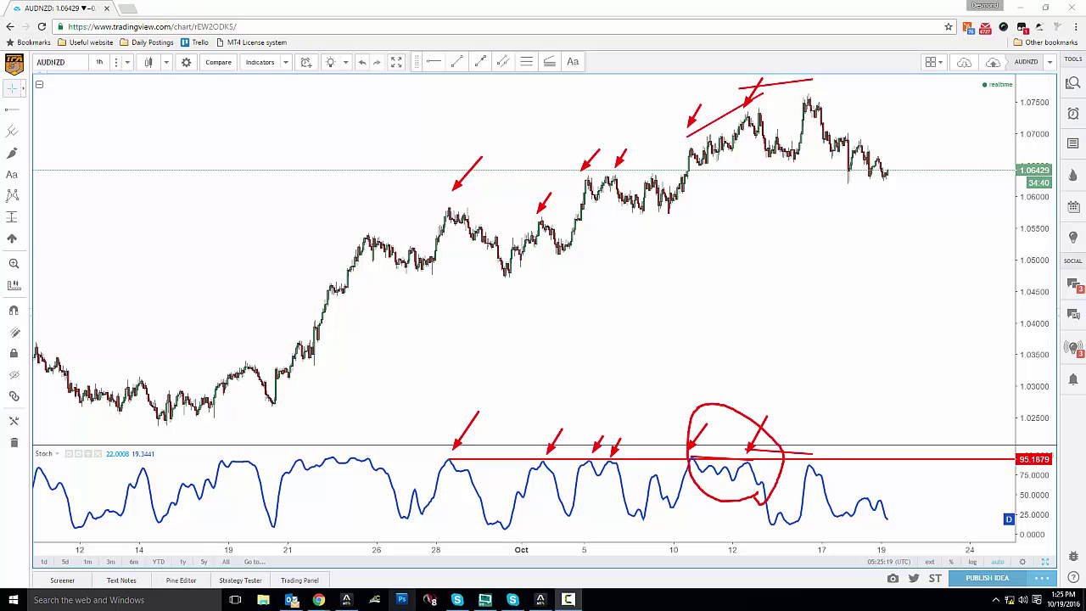
pyautogui.moveTo(758, 157); pyautogui.dragTo(767, 136)
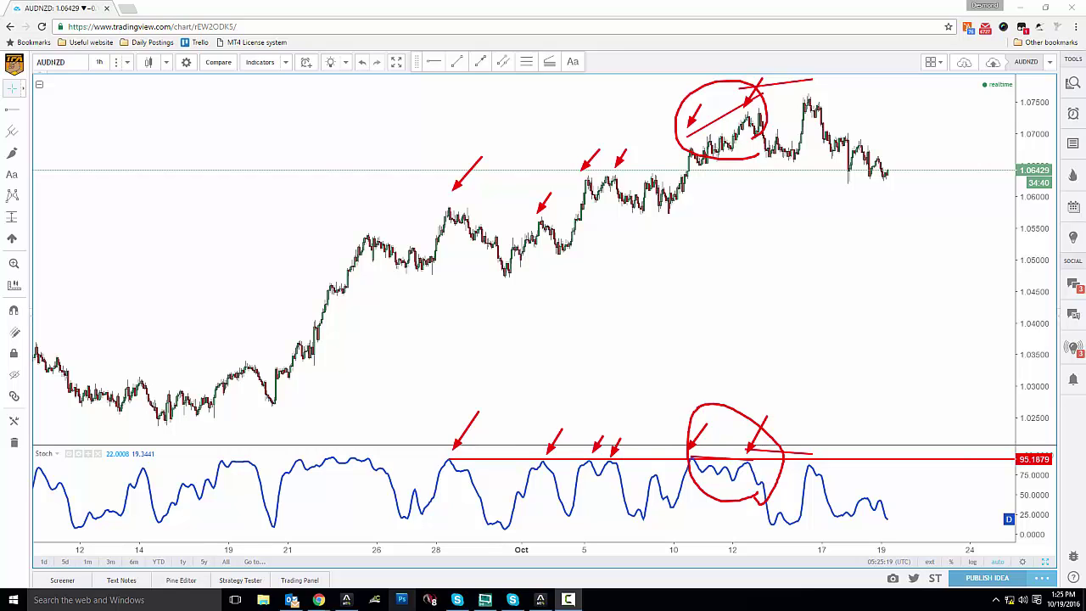
pyautogui.moveTo(760, 463)
pyautogui.mouseDown()
pyautogui.moveTo(787, 515)
pyautogui.moveTo(794, 508)
pyautogui.moveTo(784, 514)
pyautogui.mouseUp()
pyautogui.moveTo(742, 129)
pyautogui.mouseDown()
pyautogui.moveTo(779, 179)
pyautogui.moveTo(785, 164)
pyautogui.mouseUp()
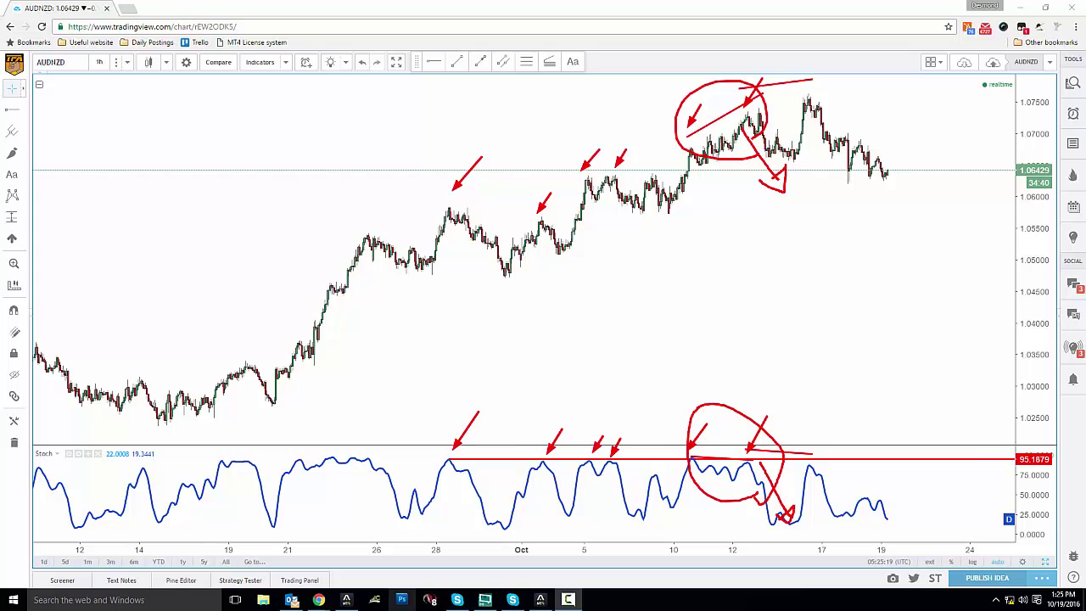
# Sketch two diverging strokes between the circled areas to illustrate the divergence, and leave the annotation mode
pyautogui.moveTo(683, 336); pyautogui.dragTo(750, 351)
pyautogui.moveTo(683, 313); pyautogui.dragTo(728, 291)
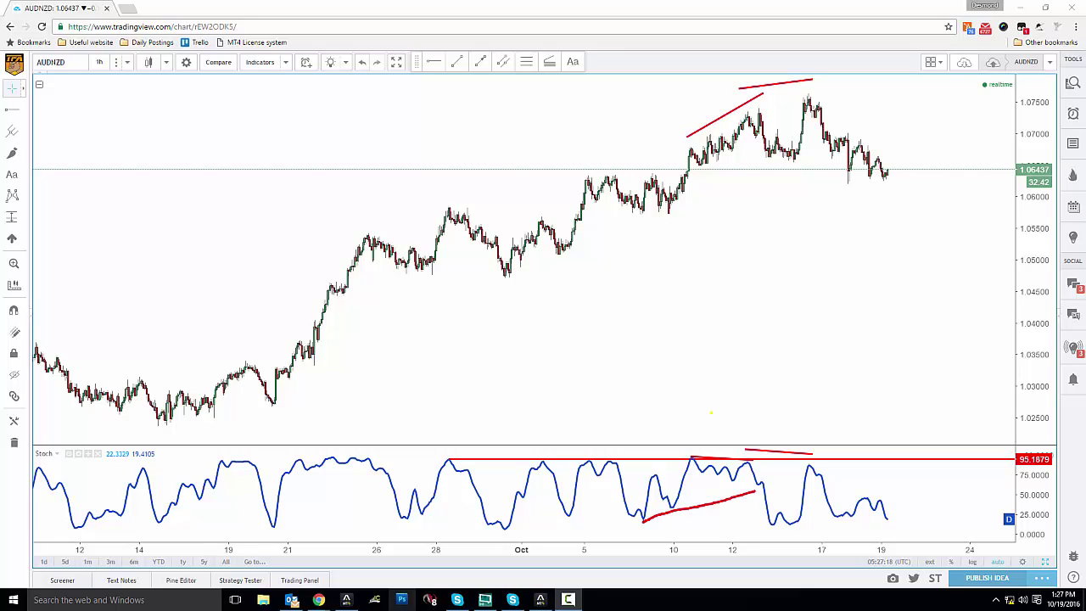
pyautogui.press('Escape')
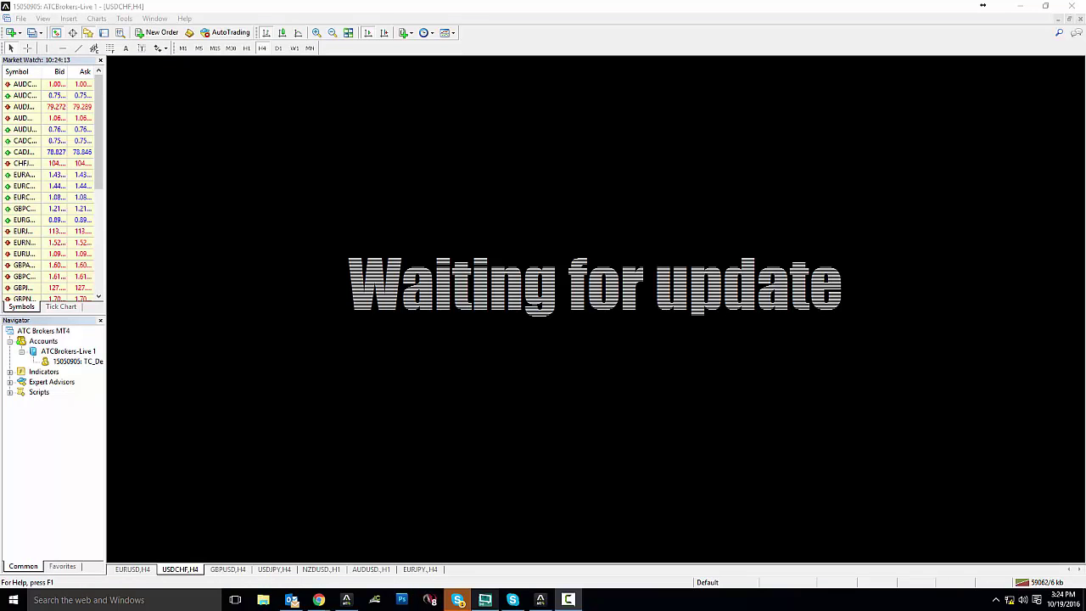
# Switch to the TradingView chart, draw a stochastic trend line from the 7 October low to 13 October, and make it red using a template
pyautogui.hotkey('alt', 'Tab')
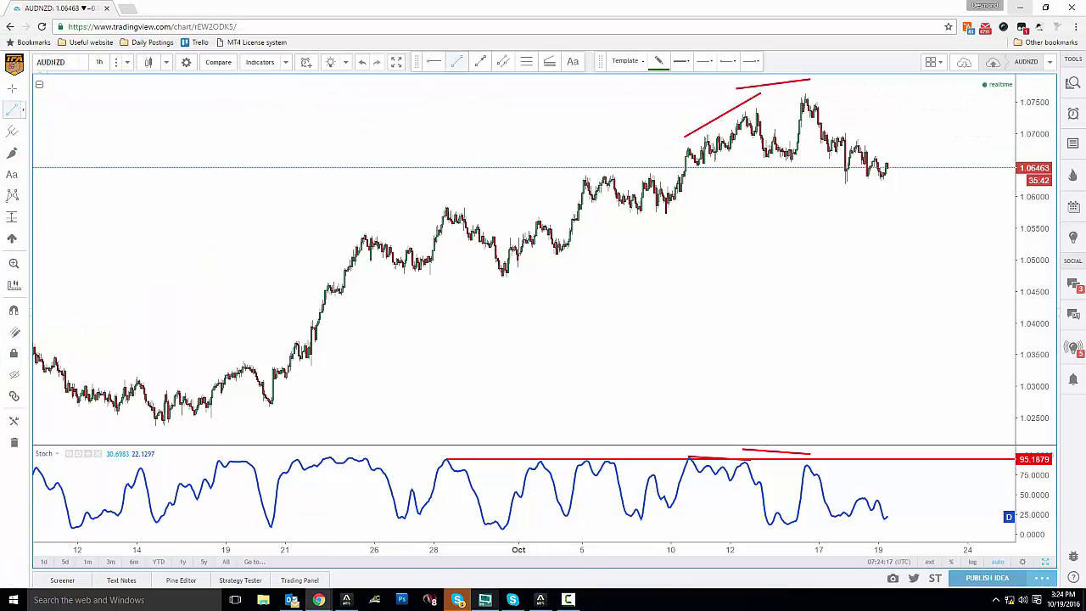
pyautogui.click(640, 522)
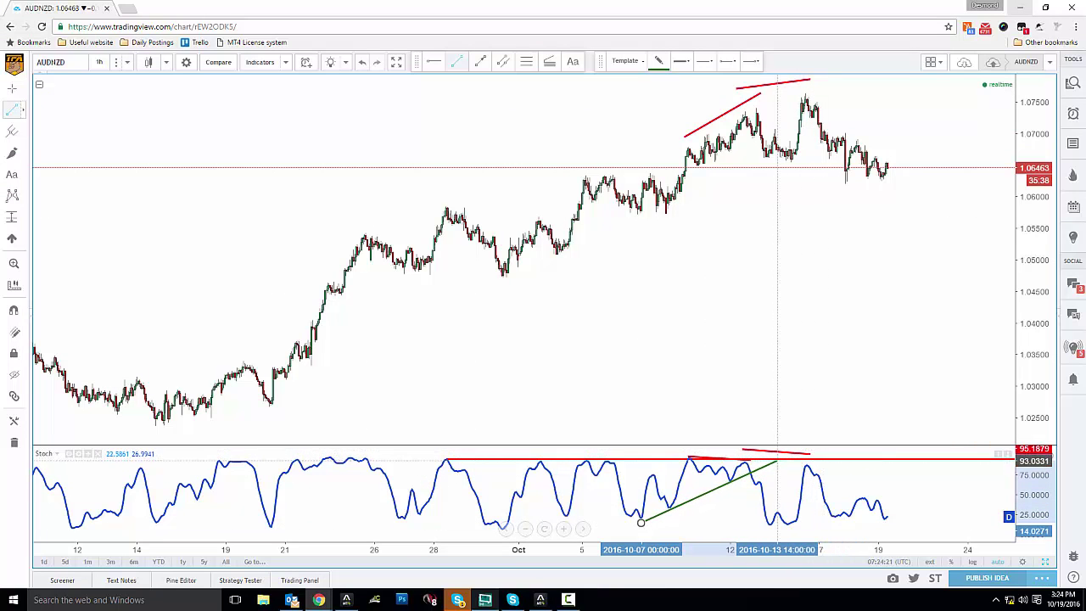
pyautogui.click(769, 464)
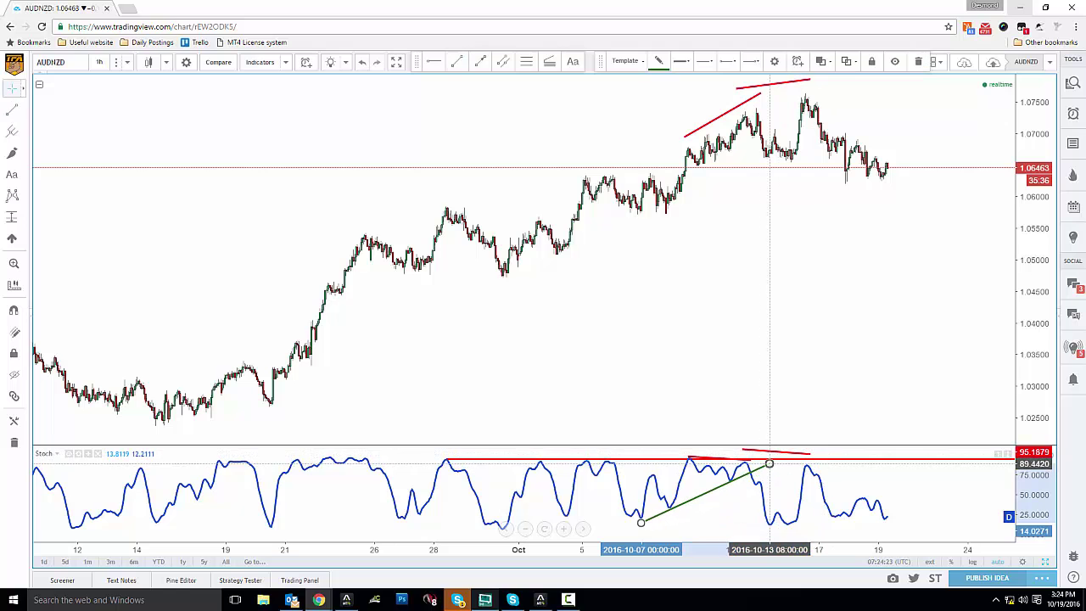
pyautogui.click(625, 61)
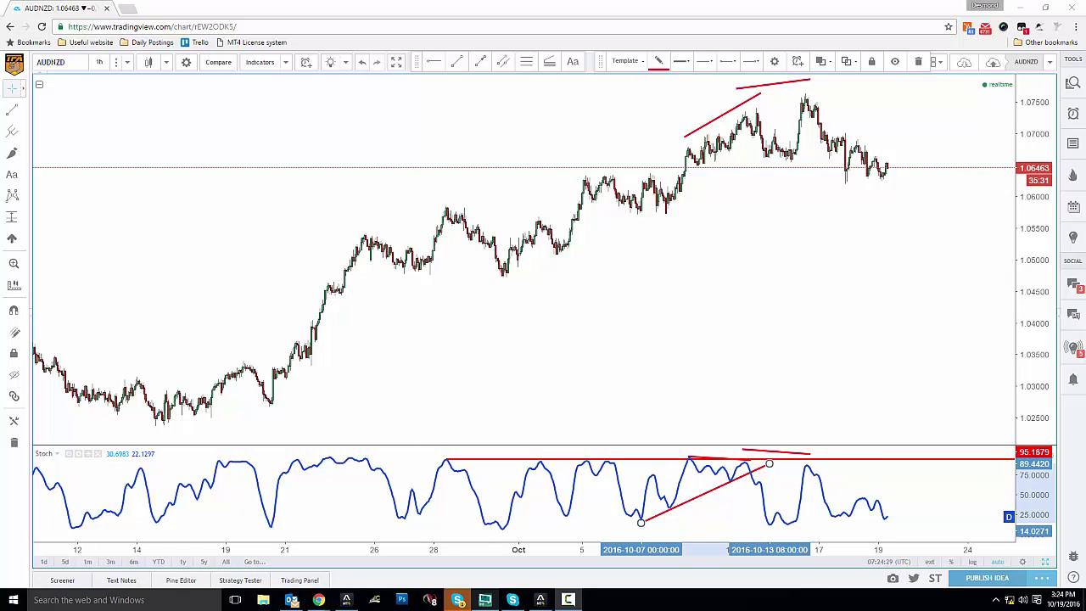
# Sketch a stroke falling from the stochastic trend line, undo it, and draw a rising stroke under the October price advance
pyautogui.moveTo(737, 489)
pyautogui.mouseDown()
pyautogui.moveTo(720, 482)
pyautogui.moveTo(738, 469)
pyautogui.moveTo(742, 489)
pyautogui.moveTo(756, 480)
pyautogui.moveTo(756, 530)
pyautogui.moveTo(760, 519)
pyautogui.mouseUp()
pyautogui.hotkey('ctrl', 'z')
pyautogui.moveTo(667, 217); pyautogui.dragTo(776, 117)
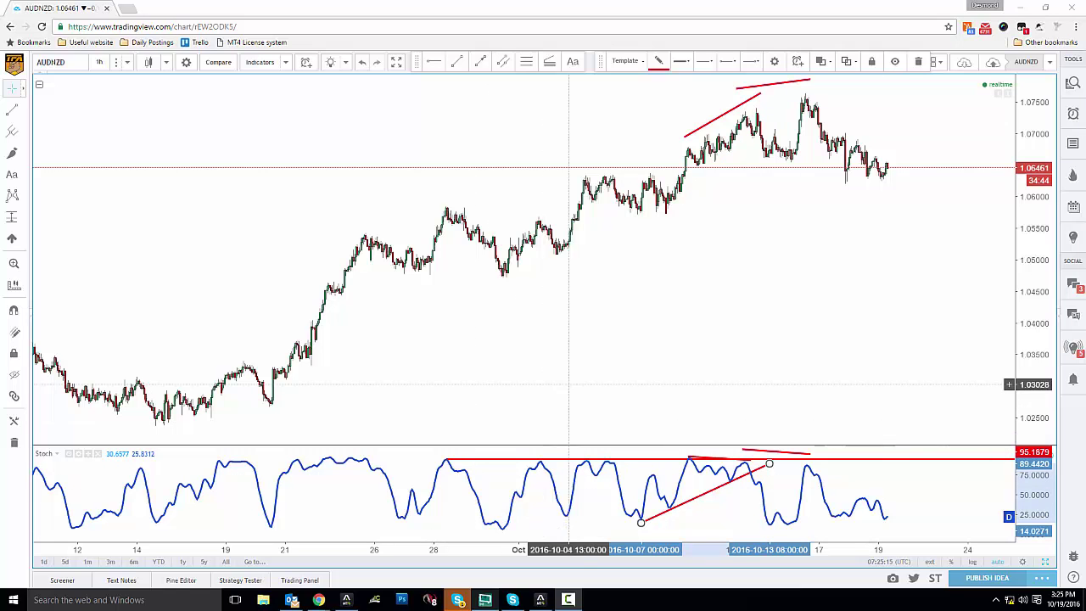
# Circle in green the two price lows above the early-September divergence line and the matching stochastic lows
pyautogui.scroll(10, 616, 375)
pyautogui.scroll(5, 616, 375)
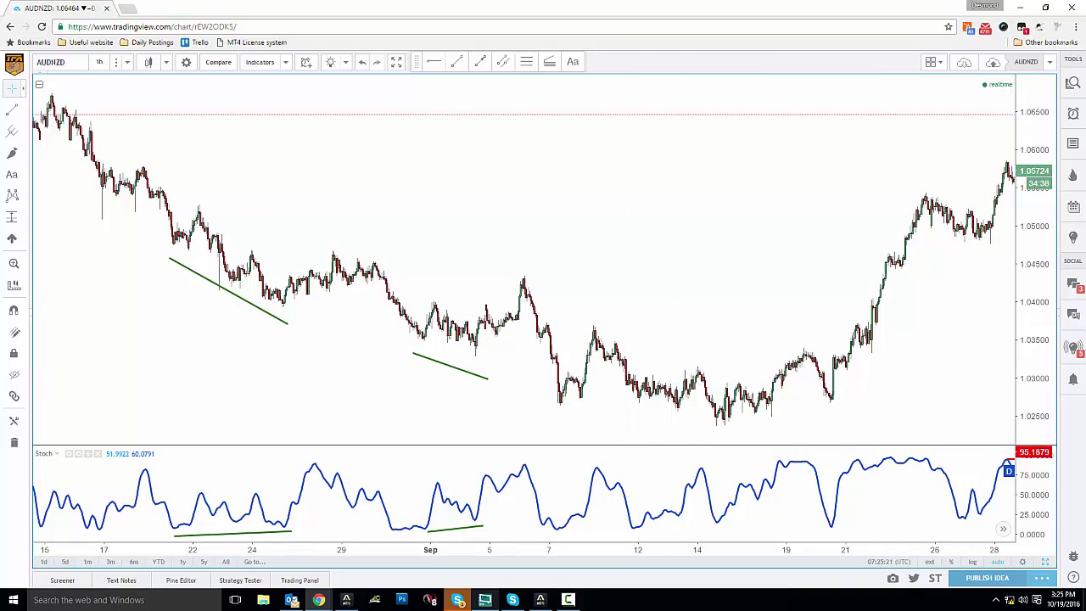
pyautogui.press('F10')
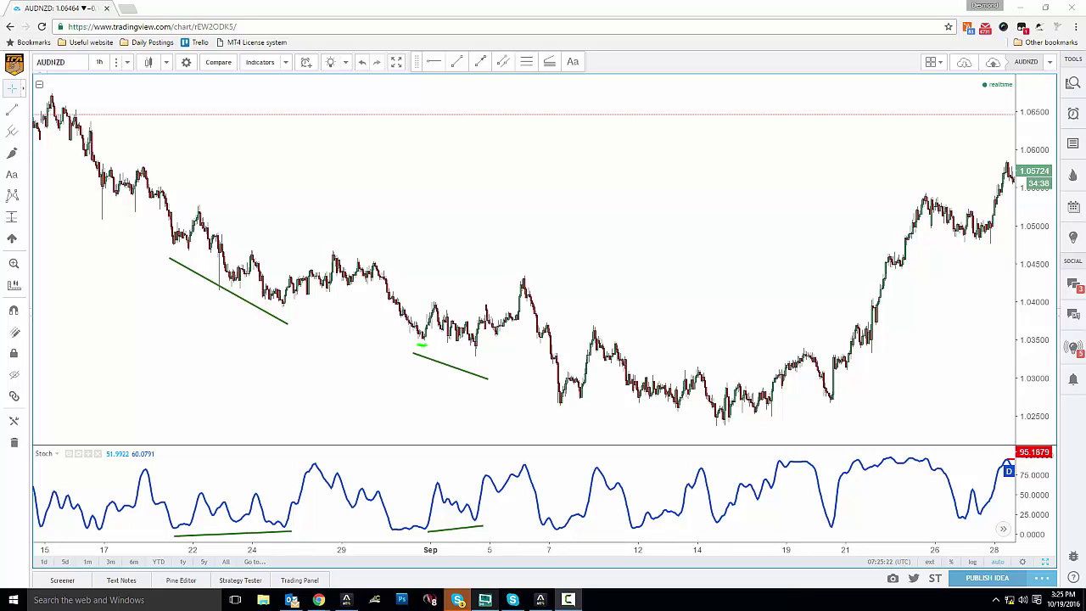
pyautogui.moveTo(422, 344)
pyautogui.mouseDown()
pyautogui.moveTo(410, 329)
pyautogui.moveTo(469, 359)
pyautogui.moveTo(475, 336)
pyautogui.mouseUp()
pyautogui.moveTo(425, 536)
pyautogui.mouseDown()
pyautogui.moveTo(420, 518)
pyautogui.moveTo(431, 531)
pyautogui.moveTo(469, 516)
pyautogui.moveTo(482, 529)
pyautogui.mouseUp()
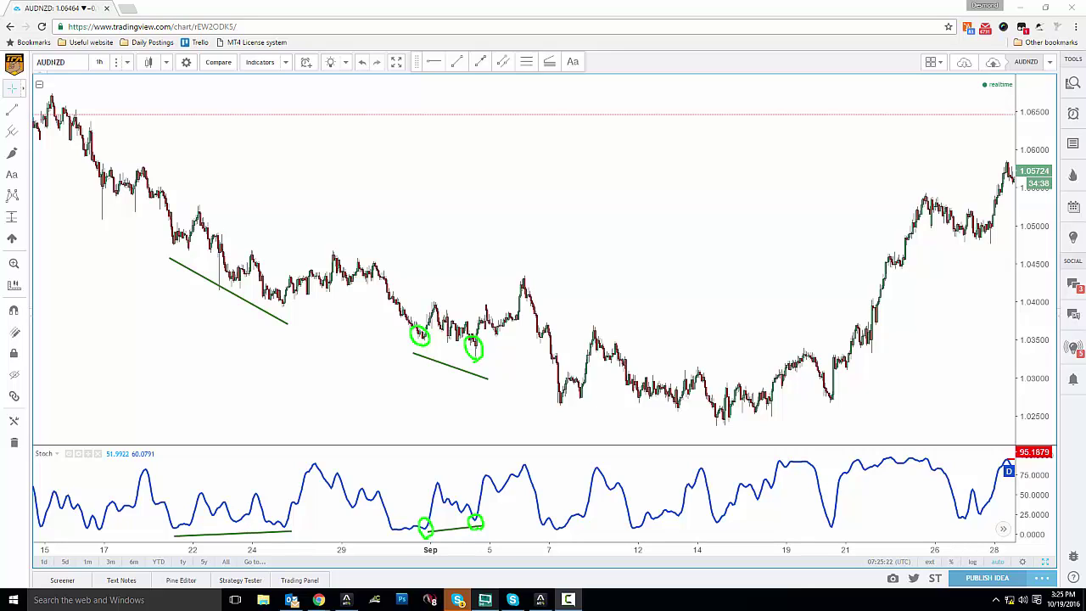
# Sketch two converging green strokes below the early-September lows and an upward arrow along the rally that follows
pyautogui.moveTo(413, 391); pyautogui.dragTo(456, 414)
pyautogui.moveTo(407, 442); pyautogui.dragTo(450, 426)
pyautogui.moveTo(496, 348)
pyautogui.mouseDown()
pyautogui.moveTo(555, 291)
pyautogui.moveTo(538, 302)
pyautogui.mouseUp()
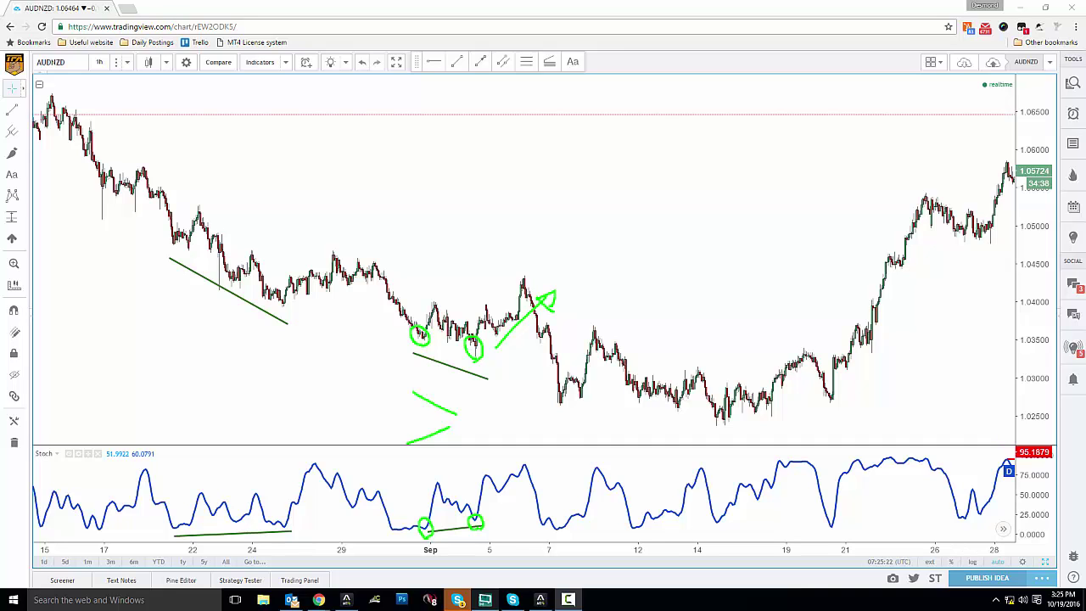
# Circle in green the price lows at both ends of the late-August divergence line and the matching stochastic lows
pyautogui.moveTo(180, 238)
pyautogui.mouseDown()
pyautogui.moveTo(172, 251)
pyautogui.moveTo(191, 247)
pyautogui.mouseUp()
pyautogui.moveTo(280, 299)
pyautogui.mouseDown()
pyautogui.moveTo(275, 311)
pyautogui.moveTo(282, 303)
pyautogui.mouseUp()
pyautogui.moveTo(173, 534)
pyautogui.mouseDown()
pyautogui.moveTo(180, 521)
pyautogui.moveTo(180, 533)
pyautogui.mouseUp()
pyautogui.moveTo(284, 533)
pyautogui.mouseDown()
pyautogui.moveTo(273, 532)
pyautogui.moveTo(288, 523)
pyautogui.mouseUp()
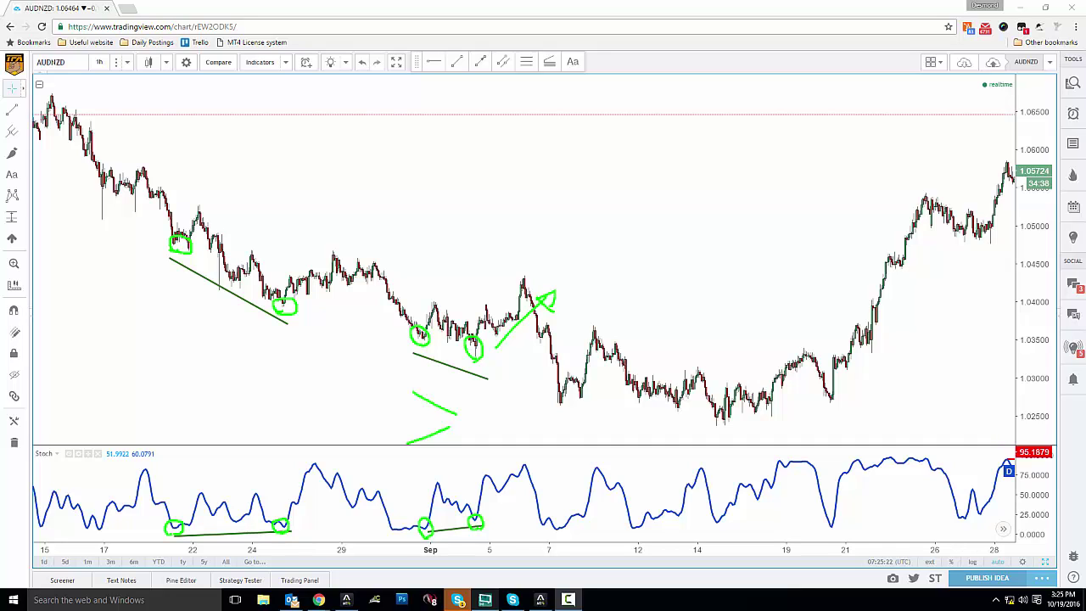
# Sketch two converging green strokes below the late-August lows and an upward arrow on the price rise after them
pyautogui.moveTo(173, 367); pyautogui.dragTo(233, 383)
pyautogui.moveTo(178, 431); pyautogui.dragTo(228, 404)
pyautogui.moveTo(297, 320)
pyautogui.mouseDown()
pyautogui.moveTo(346, 273)
pyautogui.moveTo(349, 283)
pyautogui.mouseUp()
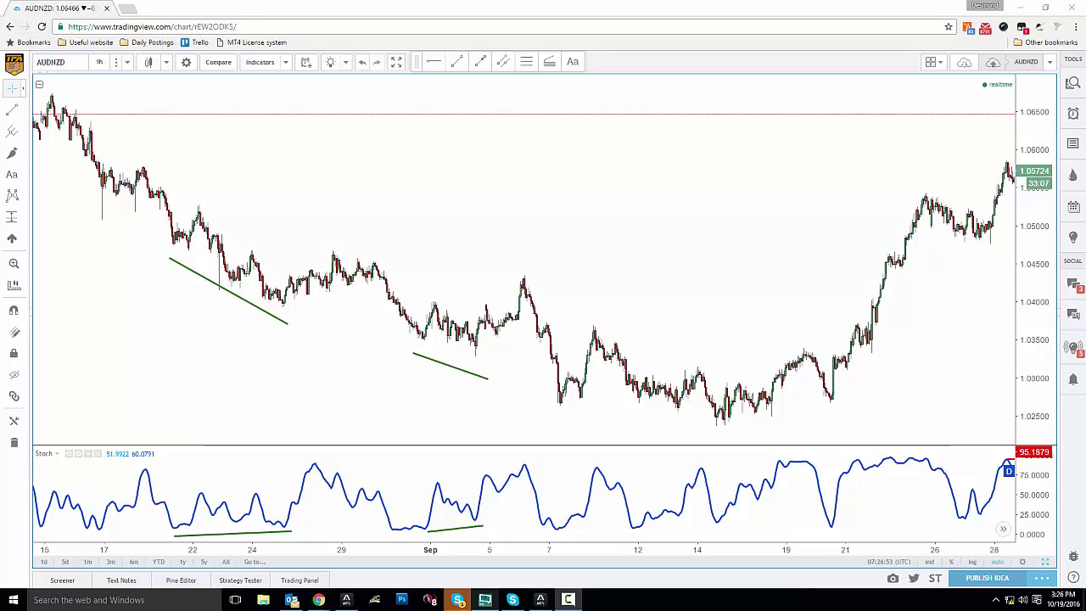
# Circle in green the successive price swing highs from around 6 September to late September
pyautogui.moveTo(533, 273)
pyautogui.mouseDown()
pyautogui.moveTo(520, 290)
pyautogui.moveTo(533, 273)
pyautogui.mouseUp()
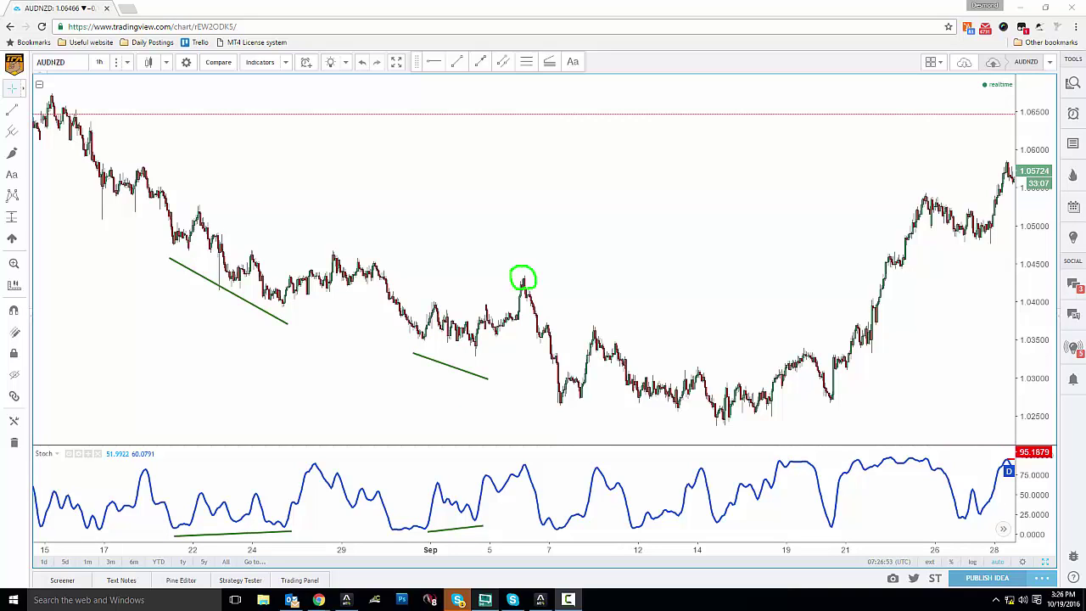
pyautogui.moveTo(597, 325)
pyautogui.mouseDown()
pyautogui.moveTo(588, 340)
pyautogui.moveTo(605, 331)
pyautogui.moveTo(611, 348)
pyautogui.moveTo(616, 334)
pyautogui.mouseUp()
pyautogui.moveTo(701, 380)
pyautogui.mouseDown()
pyautogui.moveTo(688, 371)
pyautogui.moveTo(714, 371)
pyautogui.moveTo(699, 381)
pyautogui.mouseUp()
pyautogui.moveTo(813, 368)
pyautogui.mouseDown()
pyautogui.moveTo(799, 358)
pyautogui.moveTo(821, 365)
pyautogui.mouseUp()
pyautogui.moveTo(930, 185)
pyautogui.mouseDown()
pyautogui.moveTo(932, 204)
pyautogui.moveTo(935, 188)
pyautogui.mouseUp()
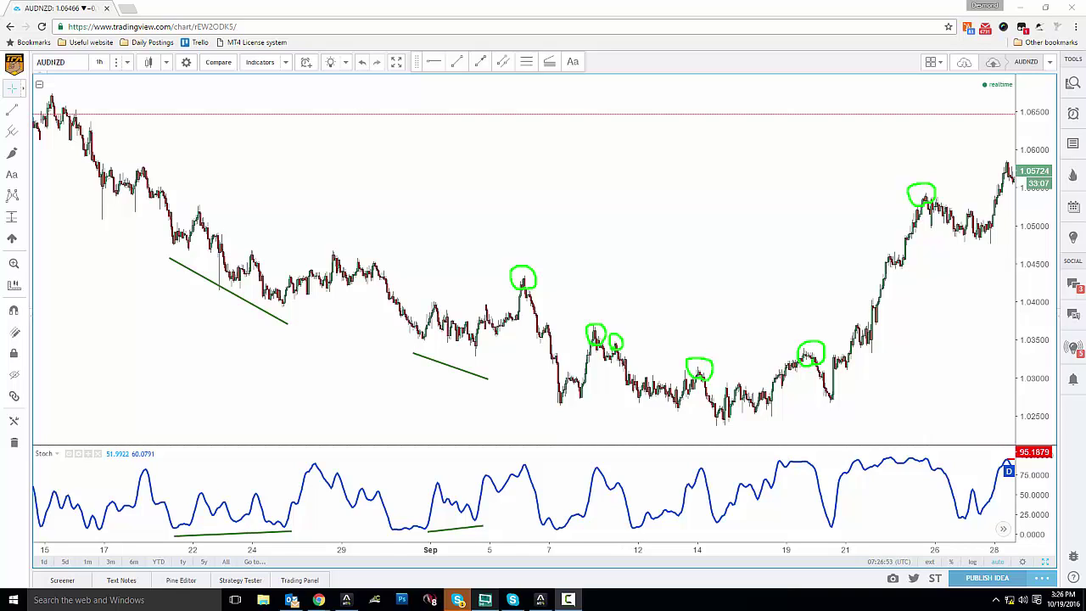
# Circle in red the price swing lows from around 22 August to mid-September
pyautogui.moveTo(284, 297); pyautogui.dragTo(285, 298)
pyautogui.moveTo(169, 247); pyautogui.dragTo(178, 234)
pyautogui.moveTo(242, 295)
pyautogui.mouseDown()
pyautogui.moveTo(222, 284)
pyautogui.moveTo(240, 287)
pyautogui.mouseUp()
pyautogui.moveTo(431, 348)
pyautogui.mouseDown()
pyautogui.moveTo(417, 348)
pyautogui.moveTo(431, 336)
pyautogui.moveTo(468, 356)
pyautogui.mouseUp()
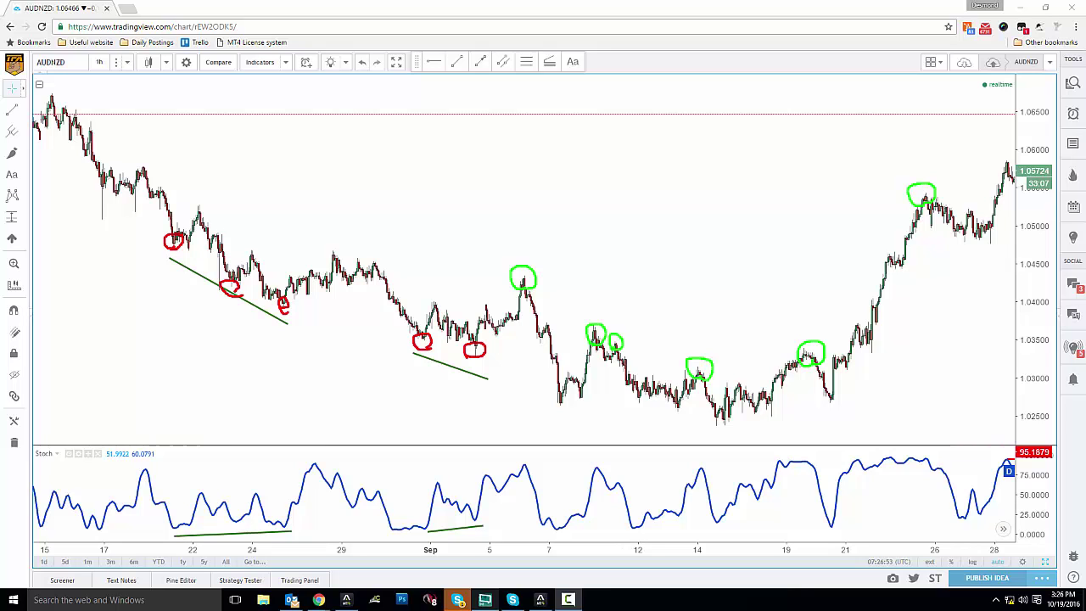
pyautogui.moveTo(571, 404)
pyautogui.mouseDown()
pyautogui.moveTo(560, 416)
pyautogui.moveTo(571, 404)
pyautogui.mouseUp()
pyautogui.moveTo(655, 390)
pyautogui.mouseDown()
pyautogui.moveTo(635, 401)
pyautogui.moveTo(656, 392)
pyautogui.moveTo(722, 439)
pyautogui.moveTo(730, 417)
pyautogui.mouseUp()
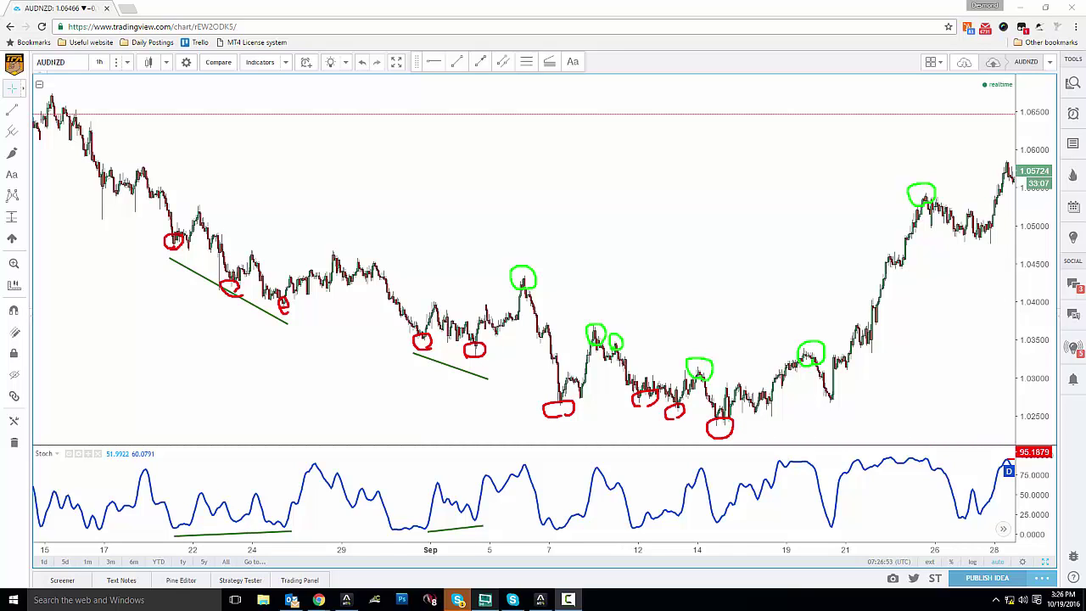
# Draw red V-shaped strokes around several circled swing lows, undoing one misplaced stroke along the way
pyautogui.moveTo(694, 386)
pyautogui.mouseDown()
pyautogui.moveTo(709, 411)
pyautogui.moveTo(746, 384)
pyautogui.mouseUp()
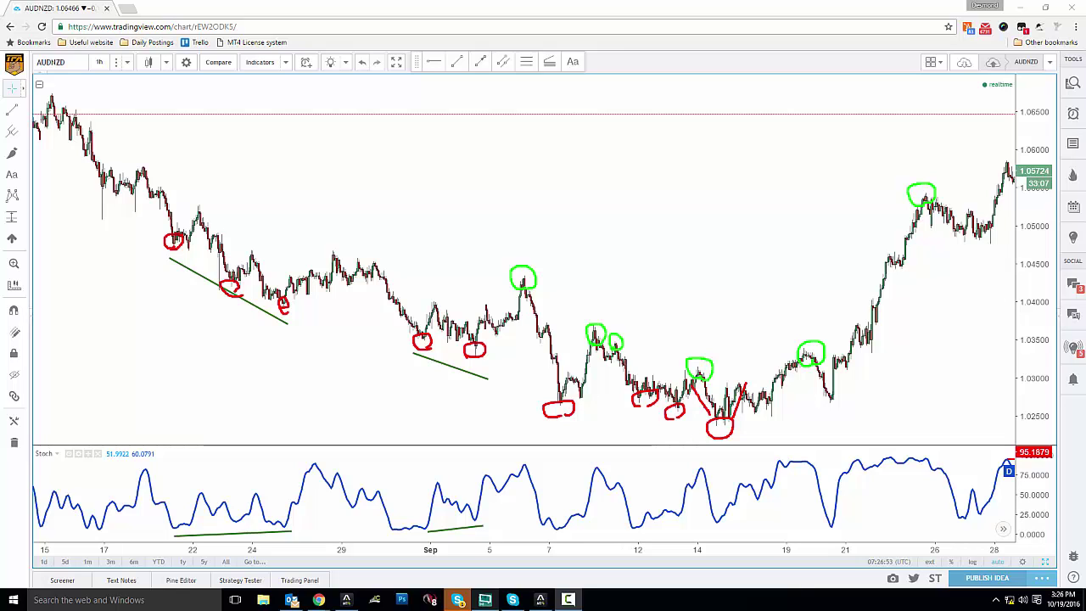
pyautogui.moveTo(383, 285)
pyautogui.mouseDown()
pyautogui.moveTo(412, 327)
pyautogui.moveTo(438, 301)
pyautogui.mouseUp()
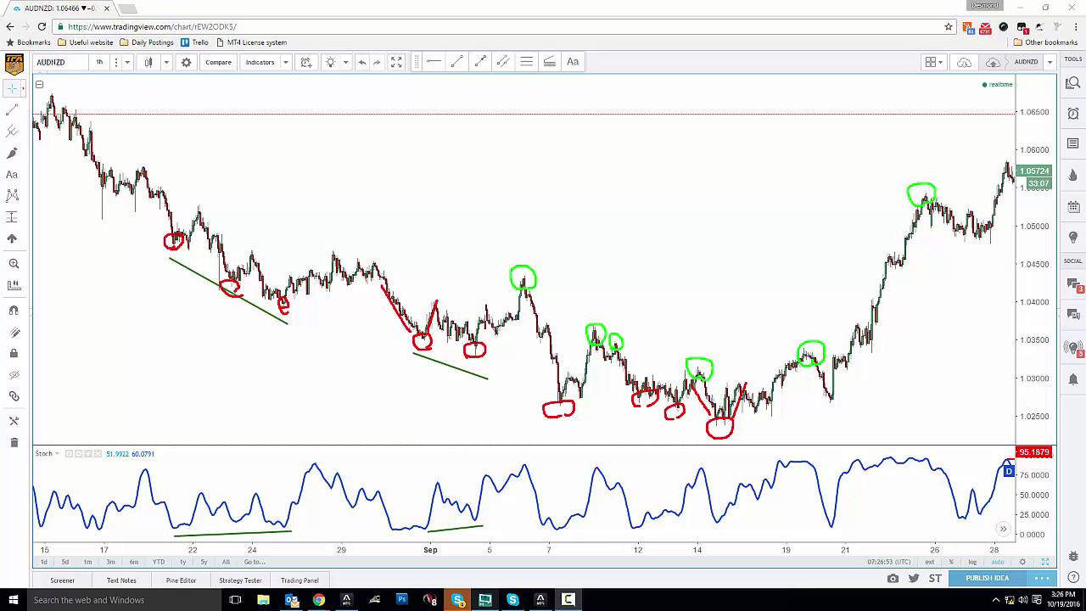
pyautogui.moveTo(402, 349)
pyautogui.mouseDown()
pyautogui.moveTo(463, 341)
pyautogui.moveTo(492, 314)
pyautogui.mouseUp()
pyautogui.hotkey('ctrl', 'z')
pyautogui.moveTo(534, 365)
pyautogui.mouseDown()
pyautogui.moveTo(559, 399)
pyautogui.moveTo(580, 365)
pyautogui.mouseUp()
pyautogui.moveTo(153, 204)
pyautogui.mouseDown()
pyautogui.moveTo(169, 231)
pyautogui.moveTo(209, 196)
pyautogui.mouseUp()
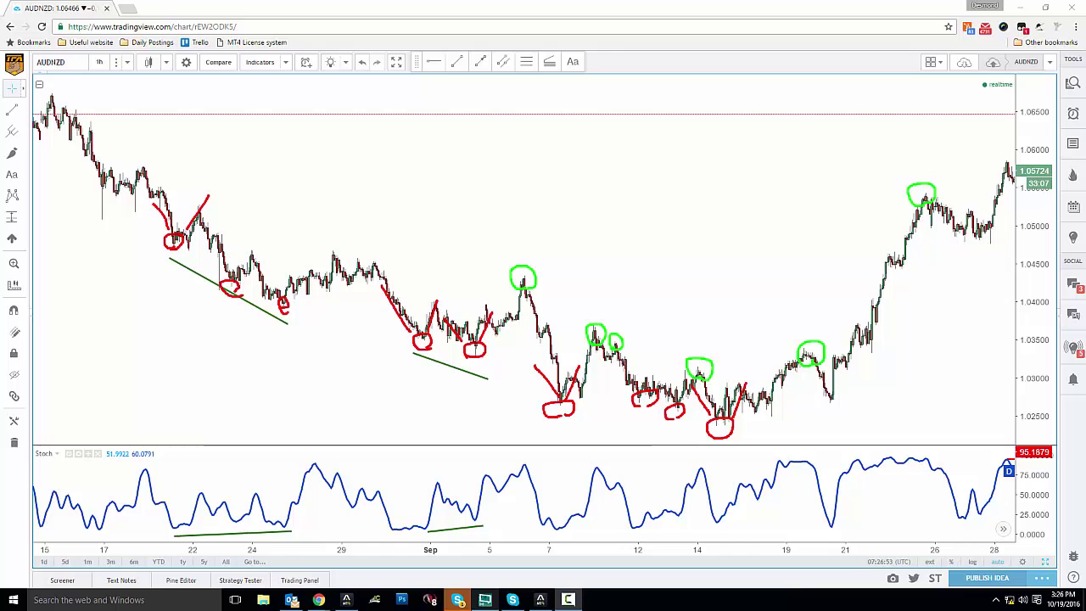
pyautogui.moveTo(210, 253)
pyautogui.mouseDown()
pyautogui.moveTo(230, 280)
pyautogui.moveTo(253, 254)
pyautogui.mouseUp()
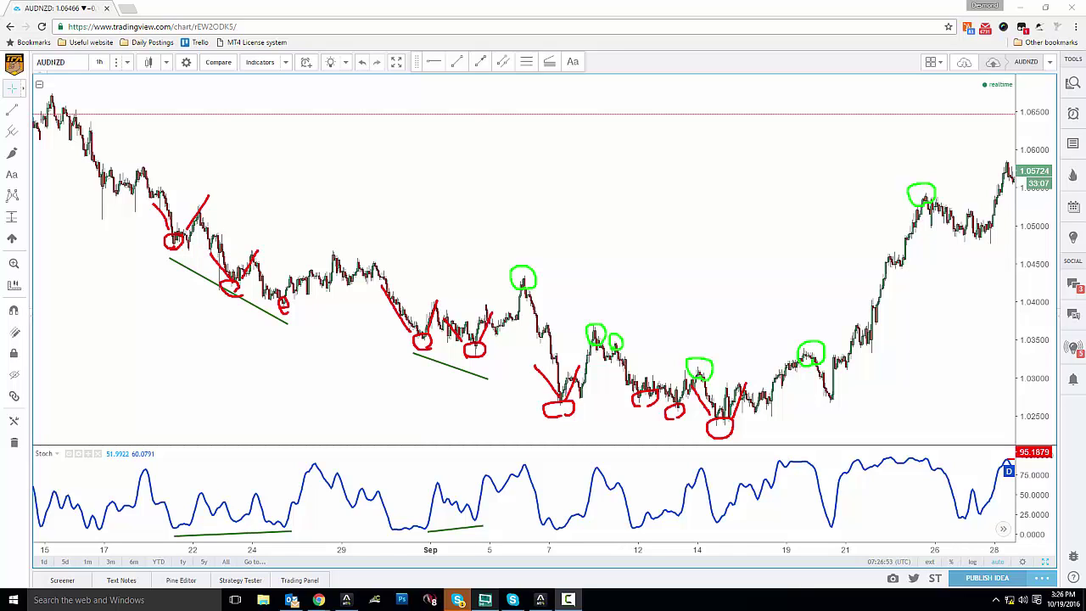
# Draw green inverted-V strokes under the circled price swing highs from around 6 September to late September
pyautogui.moveTo(507, 330)
pyautogui.mouseDown()
pyautogui.moveTo(518, 291)
pyautogui.moveTo(541, 334)
pyautogui.mouseUp()
pyautogui.moveTo(585, 373)
pyautogui.mouseDown()
pyautogui.moveTo(597, 346)
pyautogui.moveTo(635, 379)
pyautogui.moveTo(698, 377)
pyautogui.moveTo(730, 421)
pyautogui.mouseUp()
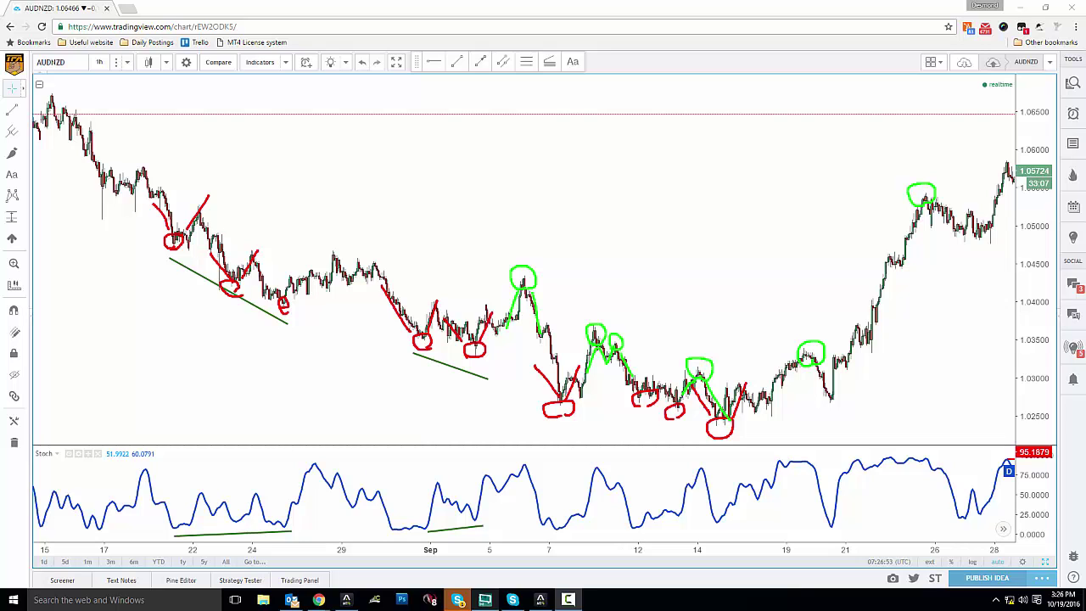
pyautogui.moveTo(781, 385)
pyautogui.mouseDown()
pyautogui.moveTo(801, 364)
pyautogui.moveTo(842, 401)
pyautogui.mouseUp()
pyautogui.moveTo(903, 269)
pyautogui.mouseDown()
pyautogui.moveTo(931, 211)
pyautogui.moveTo(981, 246)
pyautogui.mouseUp()
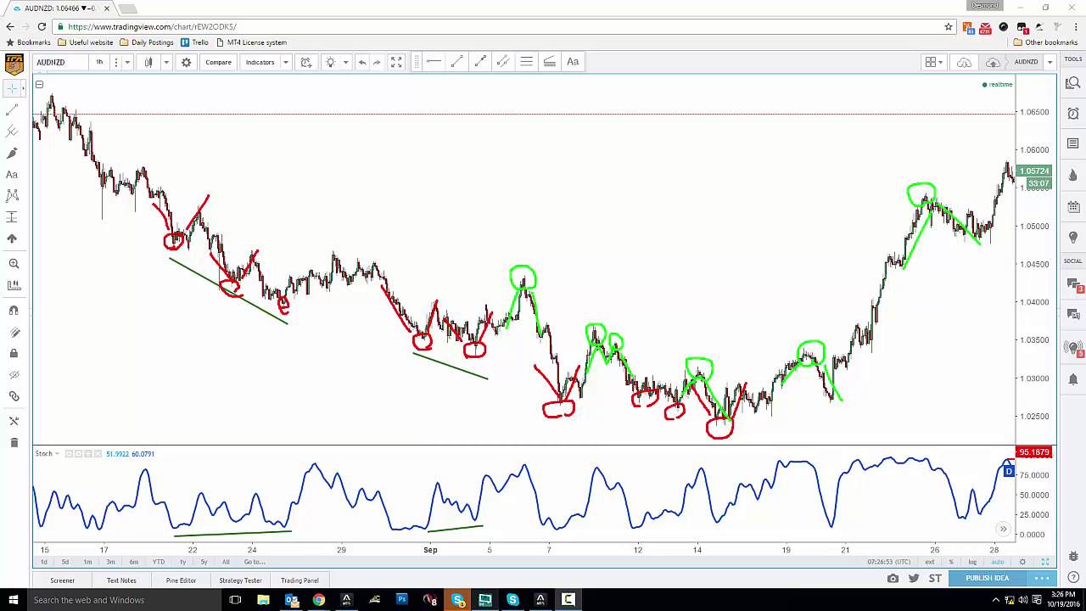
# Draw vertical red arrows from eight circled price swing lows, late August to mid-September, down to the matching stochastic troughs
pyautogui.moveTo(559, 415); pyautogui.dragTo(559, 523)
pyautogui.moveTo(638, 411); pyautogui.dragTo(638, 523)
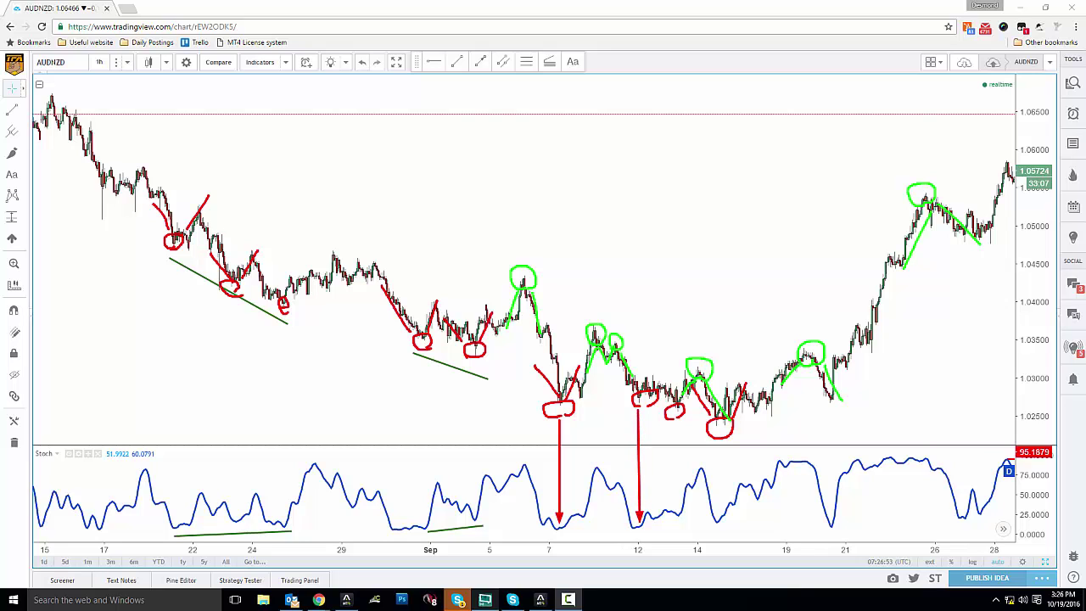
pyautogui.moveTo(722, 431); pyautogui.dragTo(721, 521)
pyautogui.moveTo(474, 357); pyautogui.dragTo(474, 511)
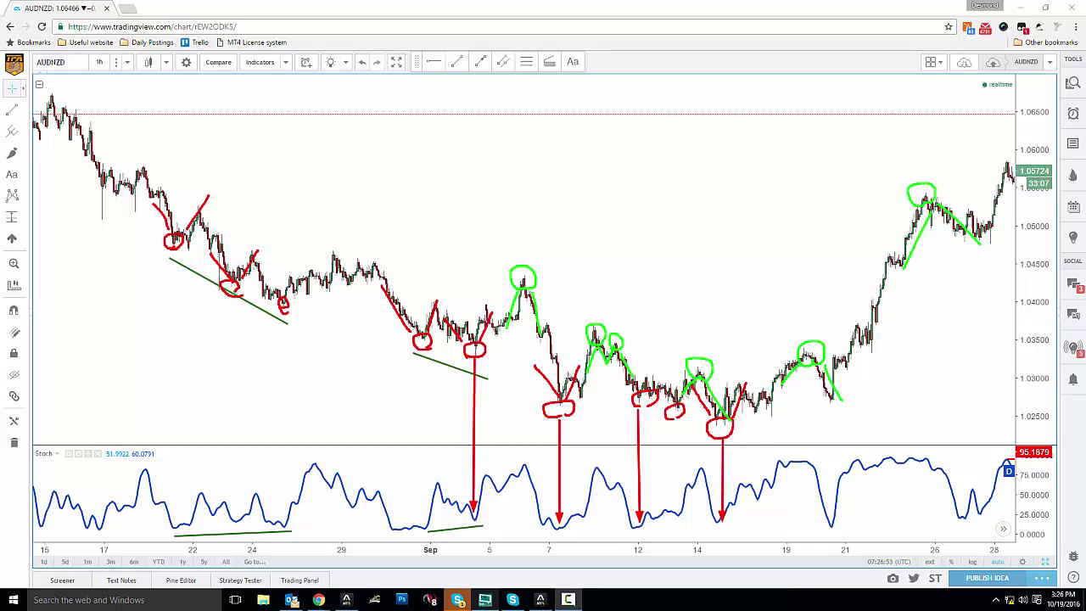
pyautogui.moveTo(422, 350); pyautogui.dragTo(419, 521)
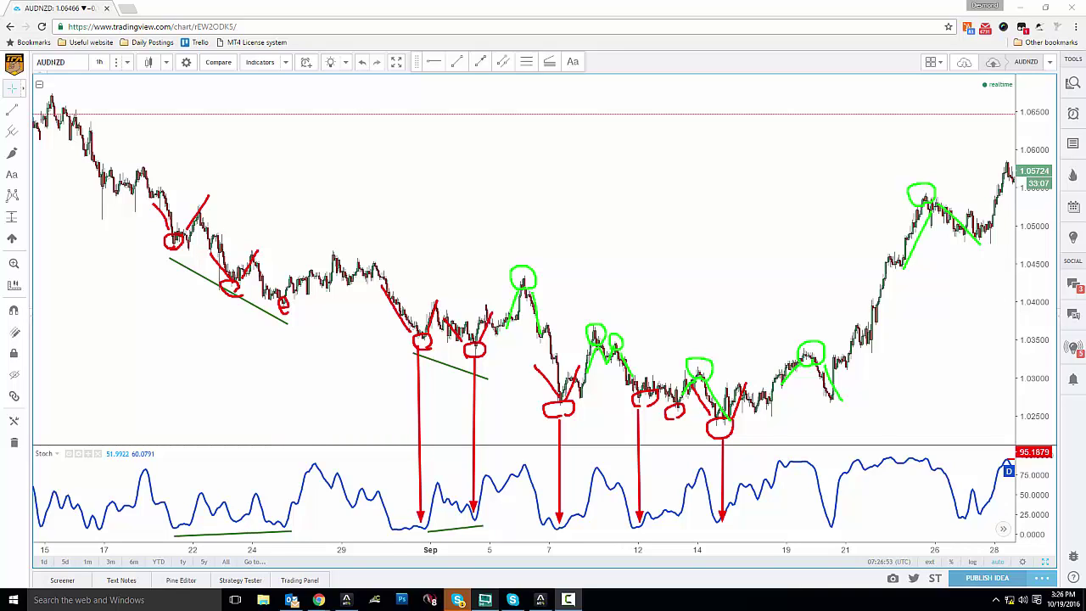
pyautogui.moveTo(283, 312); pyautogui.dragTo(283, 522)
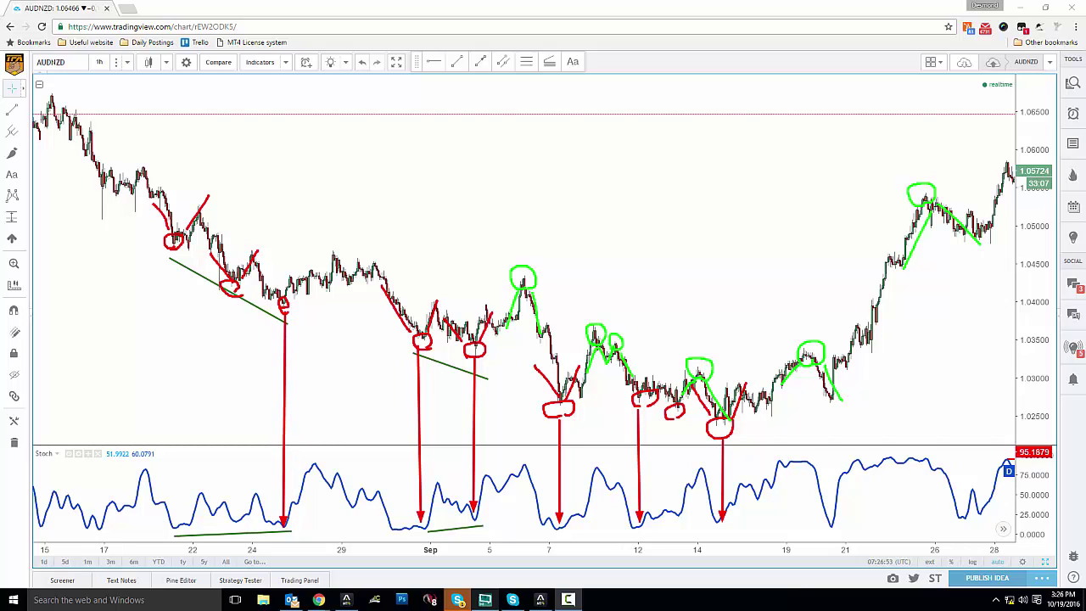
pyautogui.moveTo(229, 278); pyautogui.dragTo(231, 516)
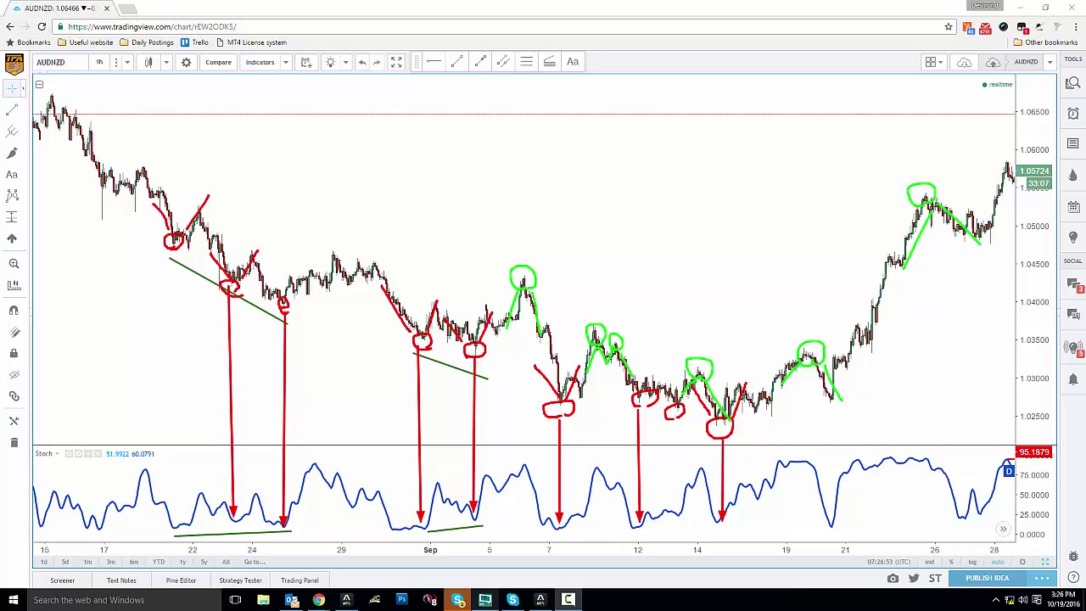
pyautogui.moveTo(174, 247); pyautogui.dragTo(176, 521)
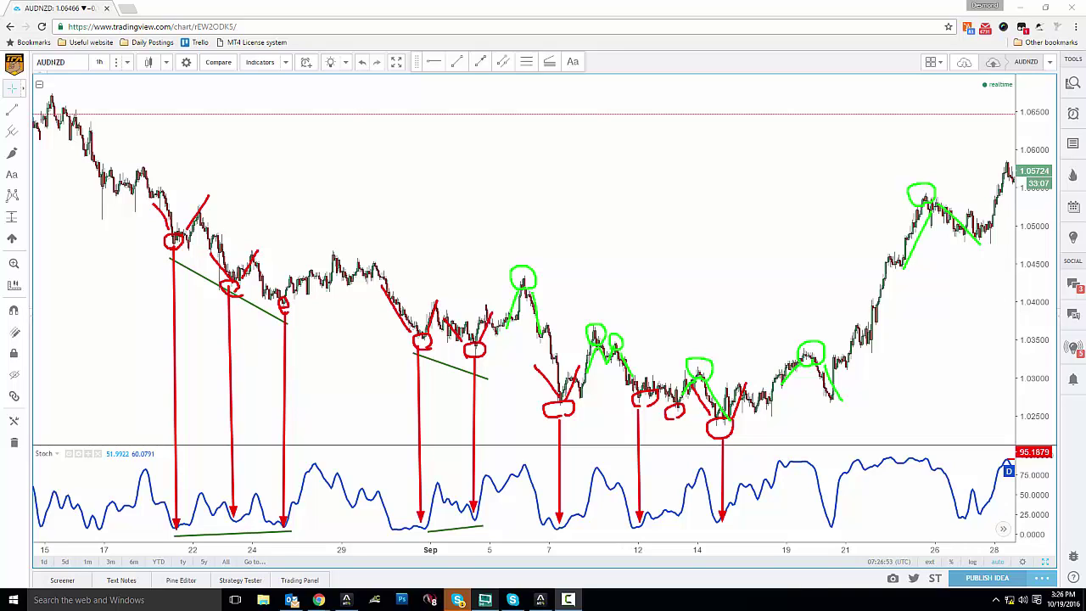
# Draw vertical green arrows from the five main circled price swing highs down to the matching stochastic peaks, and leave annotation mode
pyautogui.moveTo(523, 292); pyautogui.dragTo(524, 450)
pyautogui.moveTo(595, 346); pyautogui.dragTo(595, 465)
pyautogui.moveTo(697, 378); pyautogui.dragTo(697, 461)
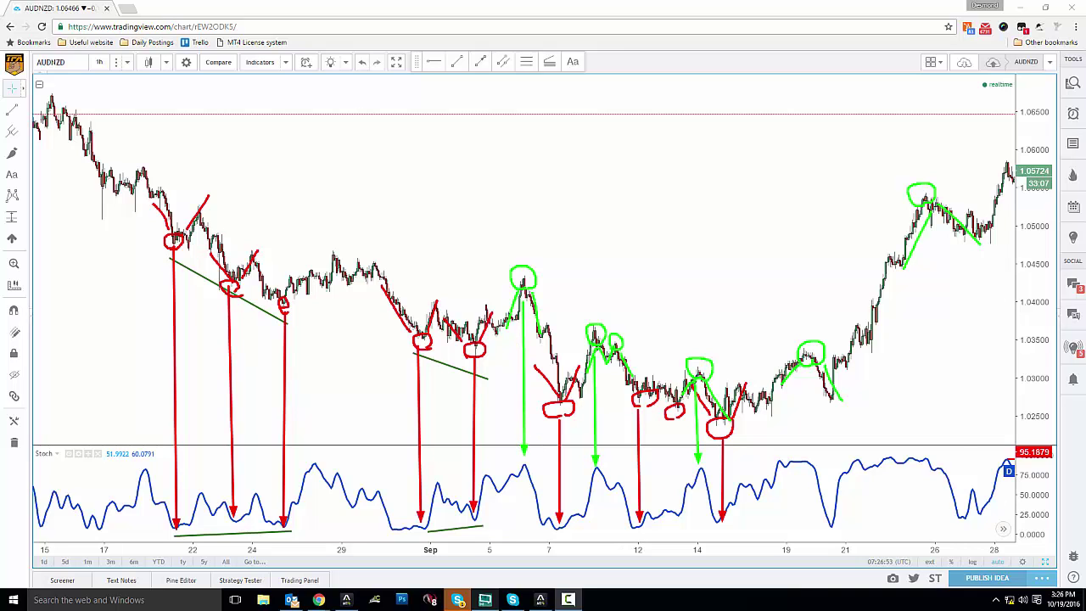
pyautogui.moveTo(806, 367); pyautogui.dragTo(807, 451)
pyautogui.moveTo(930, 204); pyautogui.dragTo(928, 452)
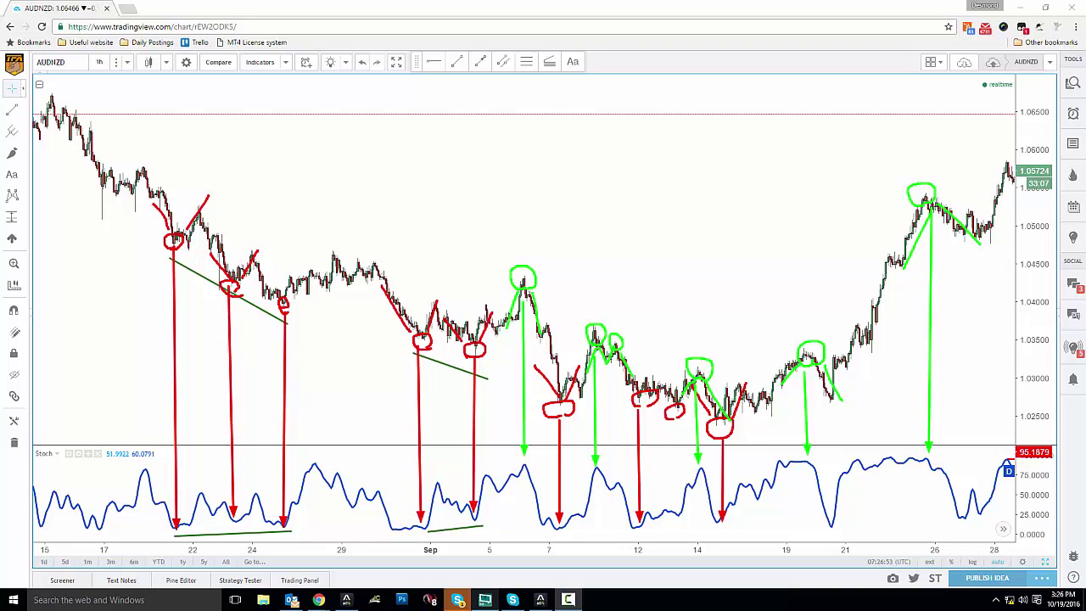
pyautogui.press('Escape')
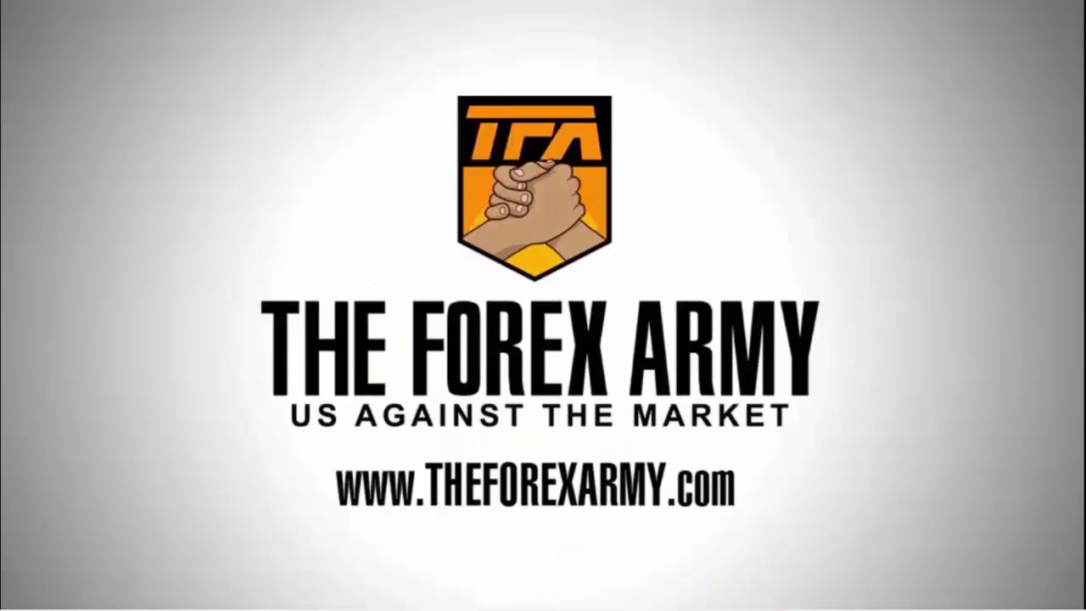